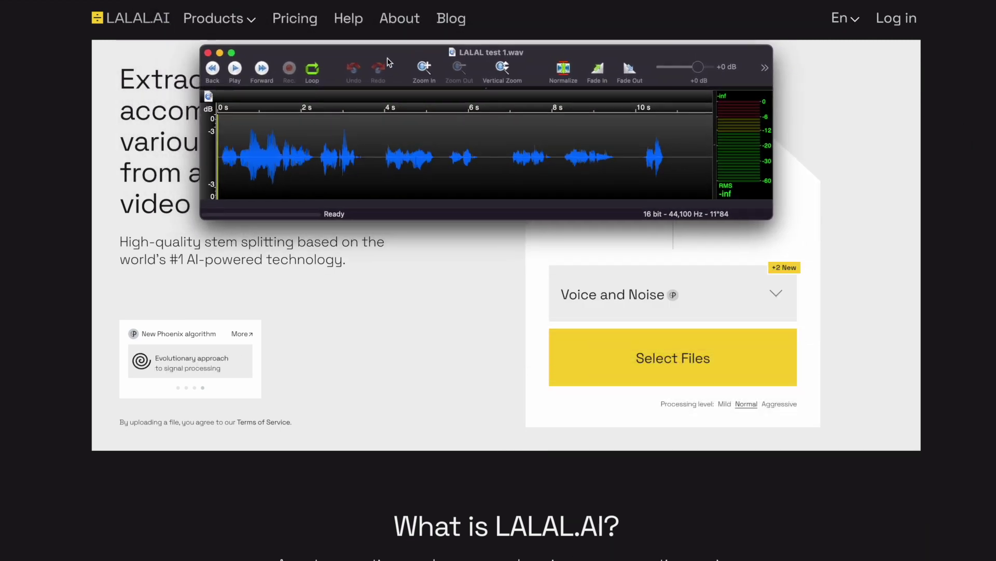
- Play LALAL test 1.wav from its start in Amadeus Pro, pause near 11 s, and close its window
click(225, 187)
click(219, 190)
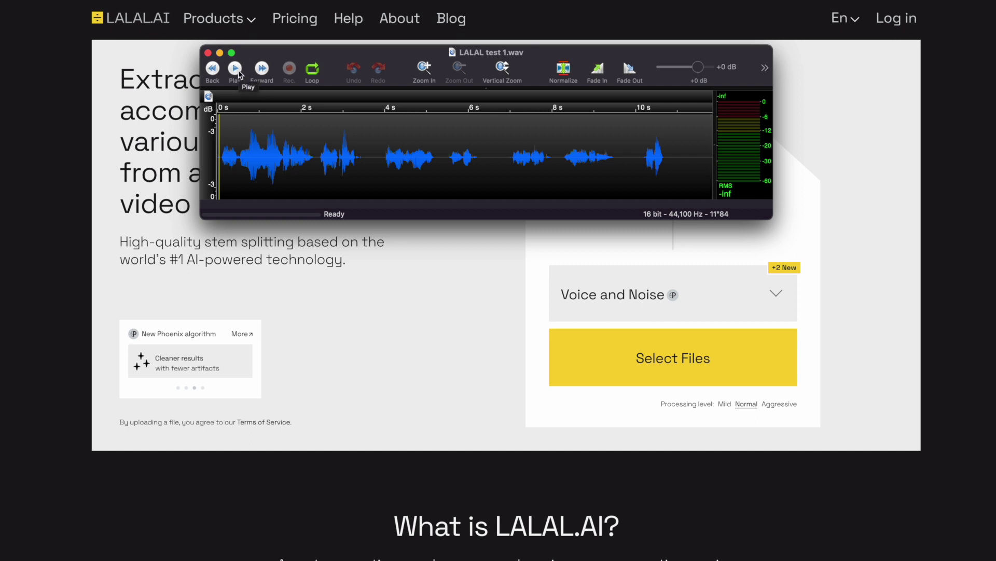
click(237, 70)
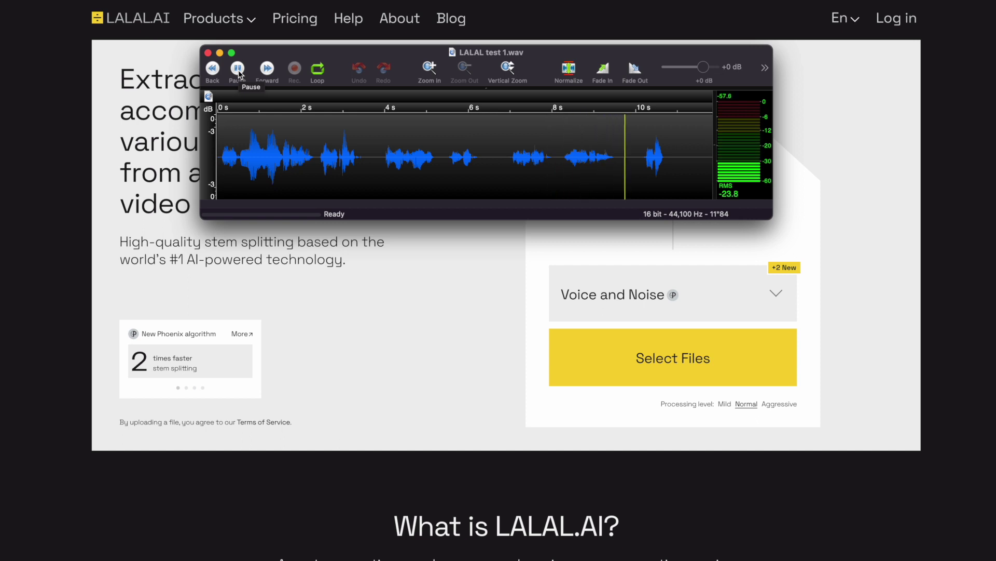
click(239, 75)
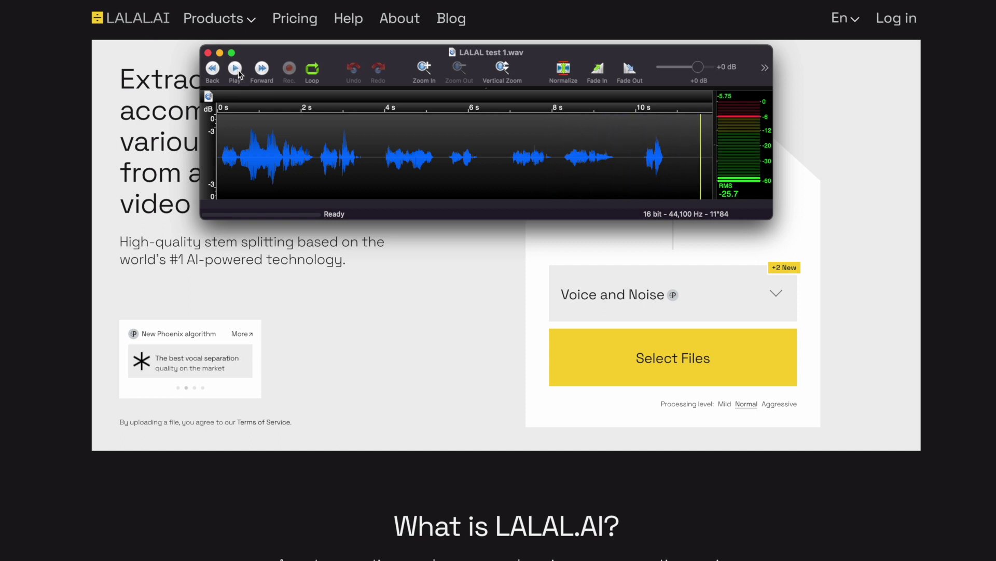
click(209, 53)
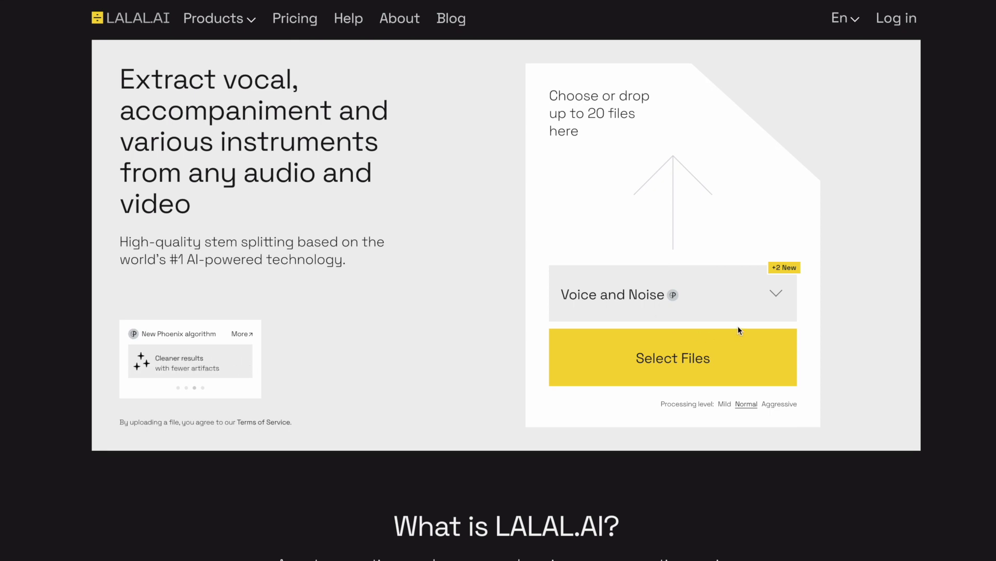
- Upload LALAL test 1.wav from the LALAL TESTS folder for Voice and Noise separation
click(676, 357)
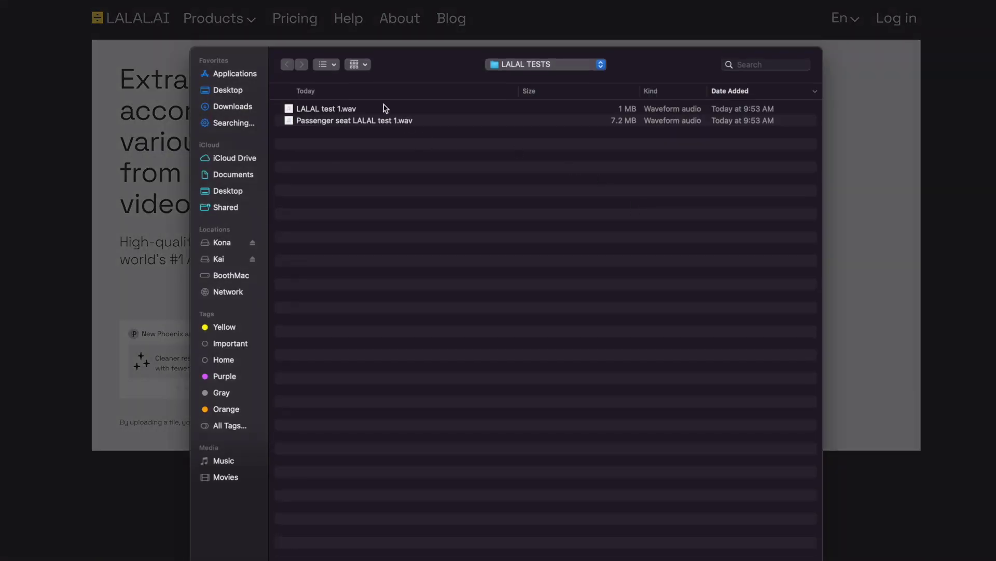
double_click(357, 110)
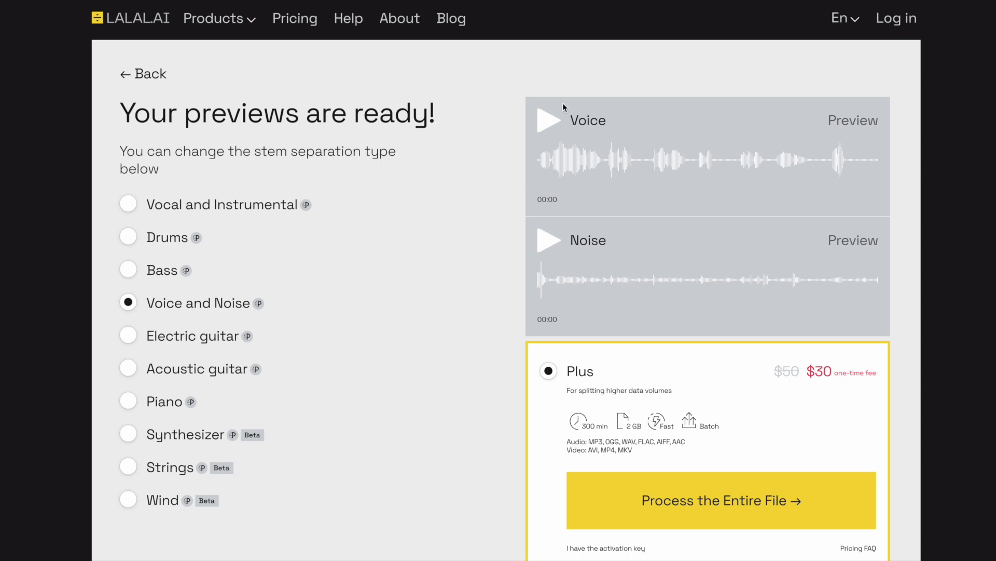
- Play the Voice preview, seek back twice to replay parts, pause it, then play the Noise preview
click(542, 127)
click(551, 126)
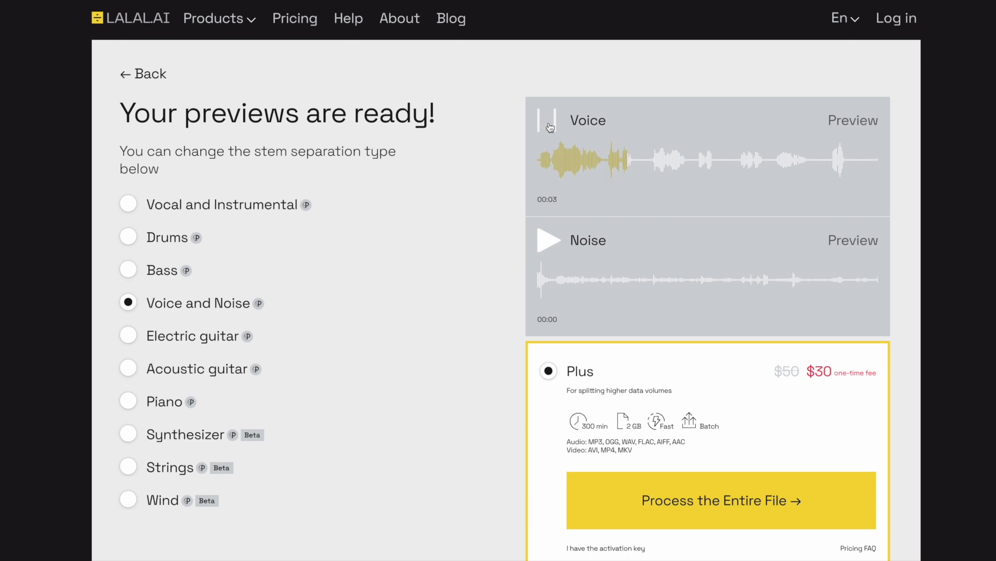
click(645, 162)
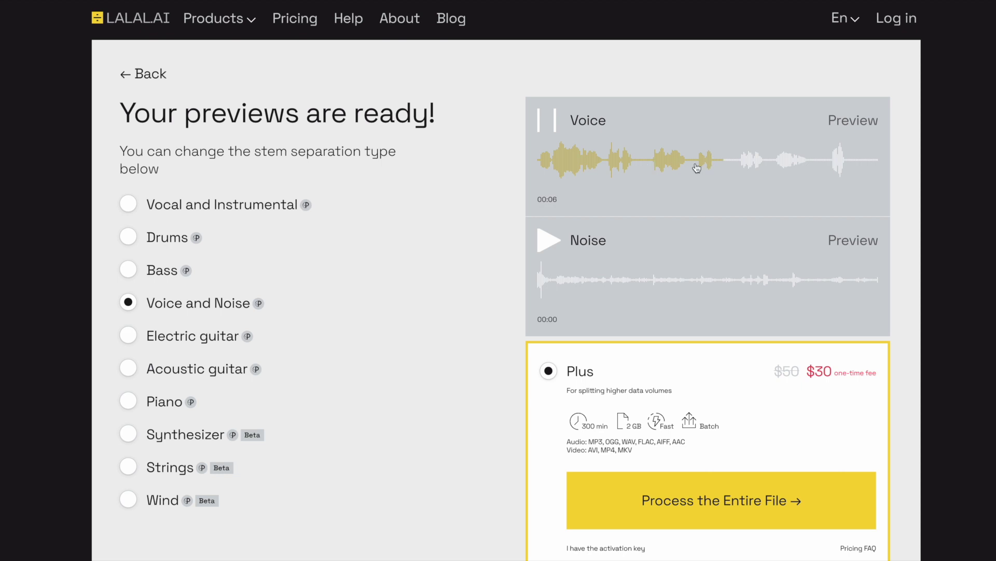
click(730, 164)
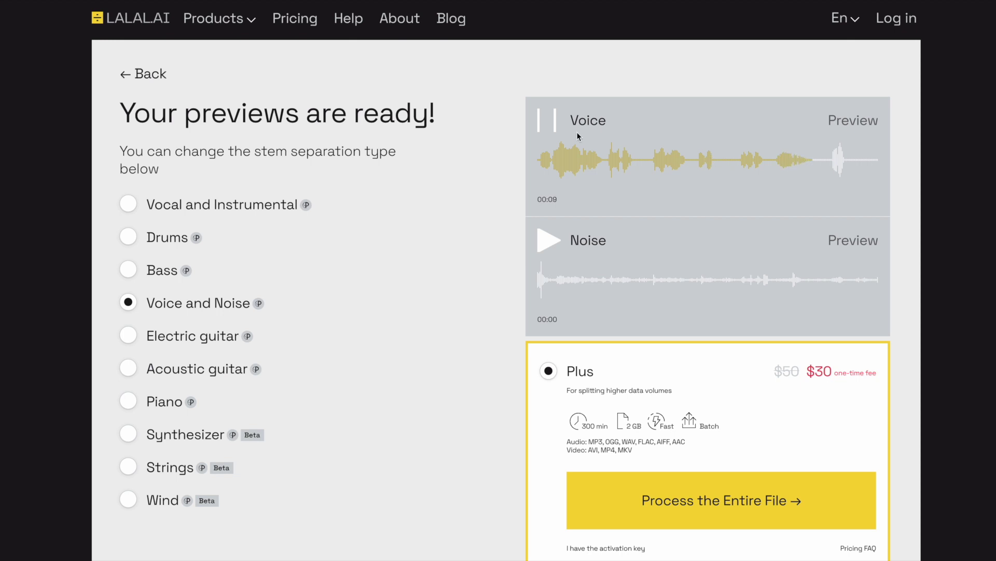
click(550, 131)
click(550, 246)
scroll(440, 224, down, 3)
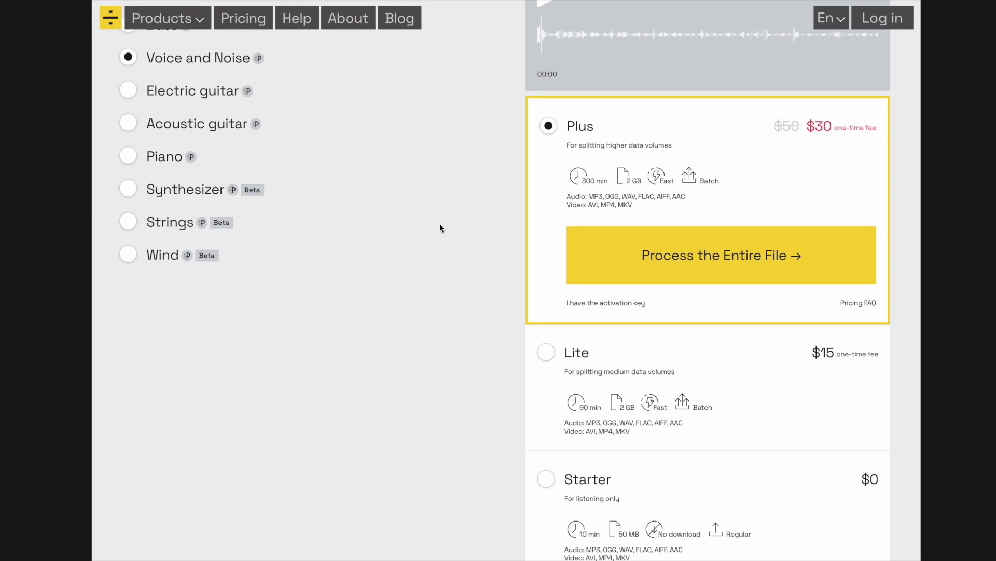
scroll(440, 228, down, 1)
scroll(440, 226, up, 2)
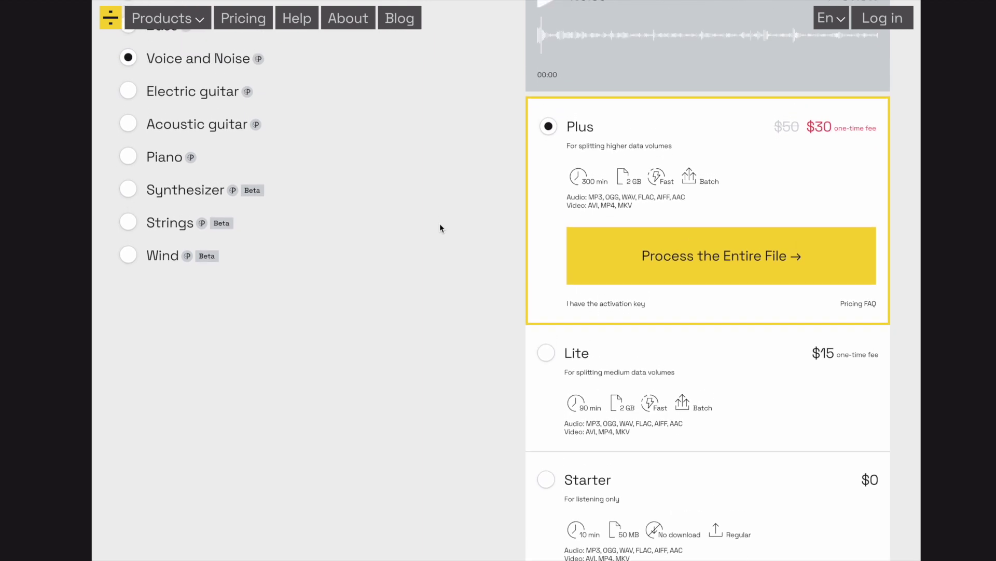
scroll(440, 226, down, 1)
scroll(439, 228, down, 1)
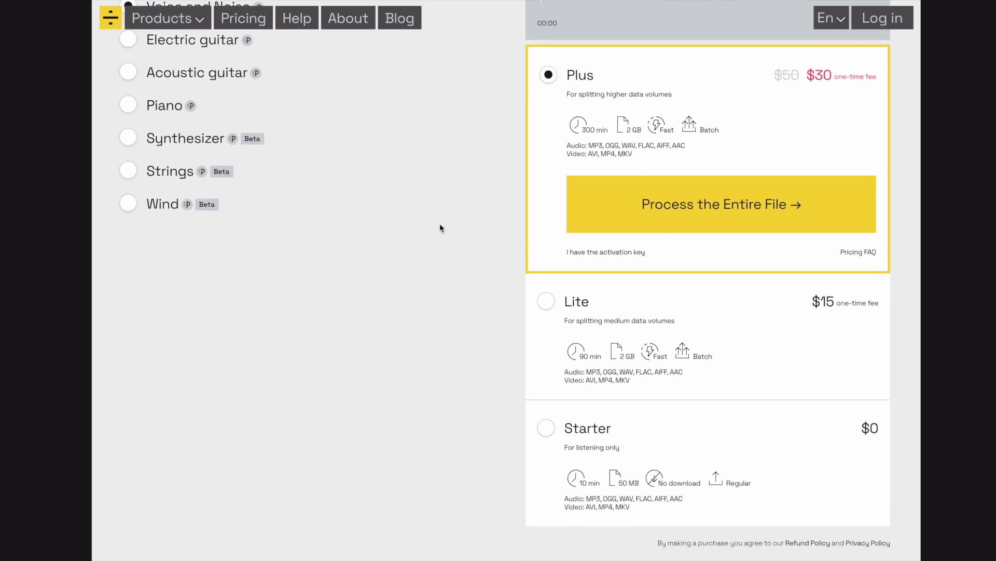
scroll(439, 228, down, 1)
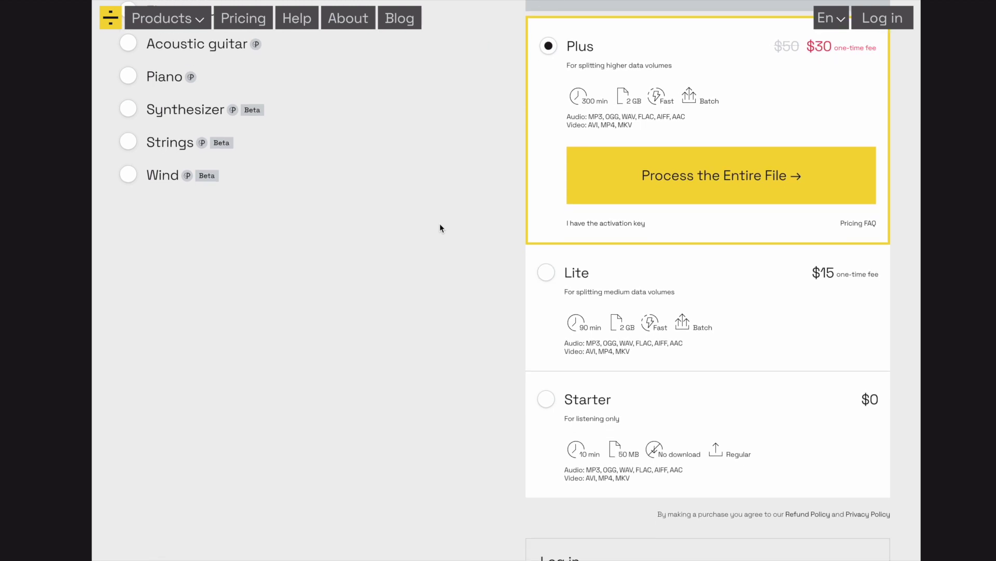
scroll(439, 228, down, 1)
scroll(440, 228, down, 1)
scroll(440, 227, down, 1)
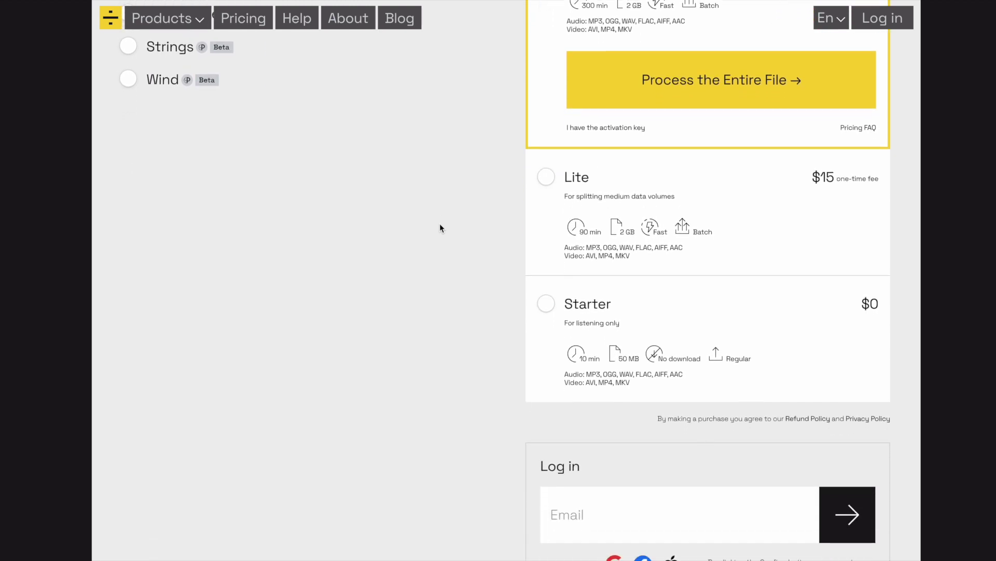
scroll(440, 227, up, 3)
scroll(440, 227, down, 1)
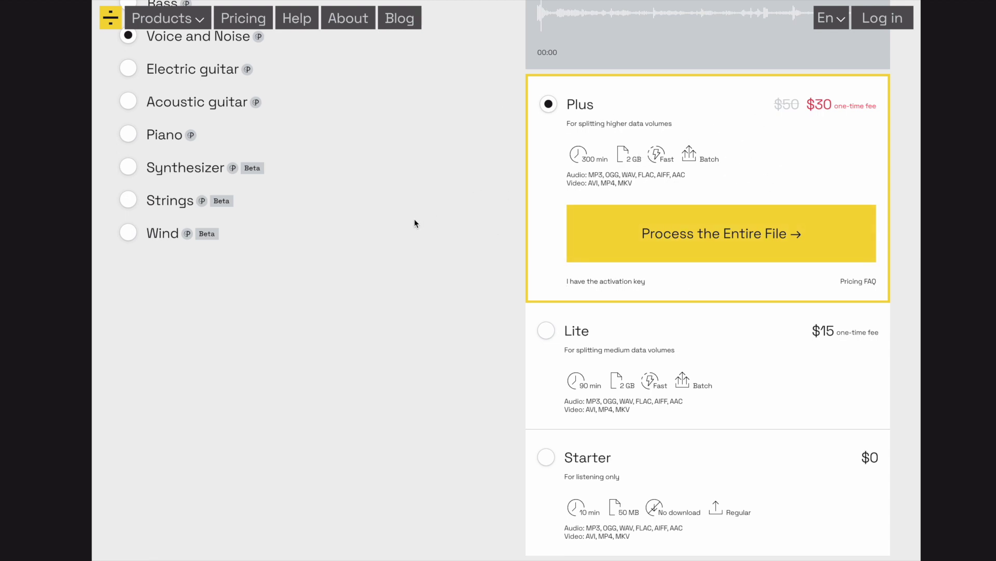
scroll(415, 224, down, 2)
scroll(516, 226, up, 2)
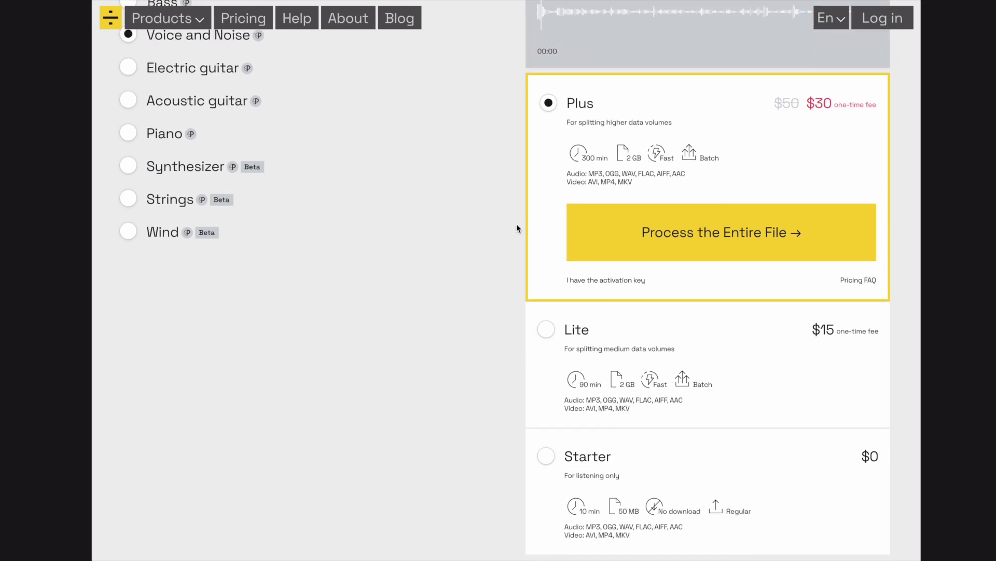
scroll(517, 225, down, 2)
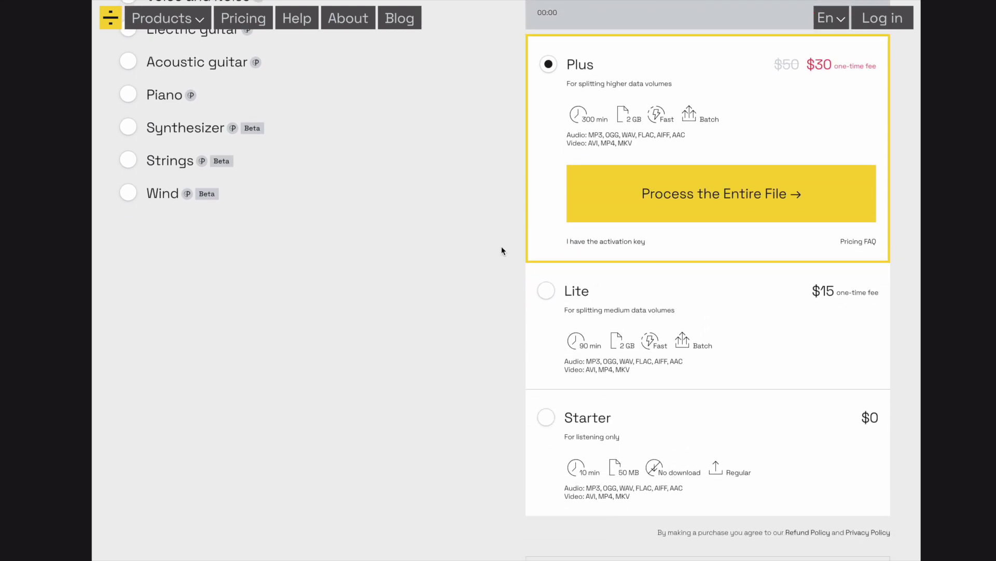
- Go to the About Us page from the top navigation bar
click(348, 18)
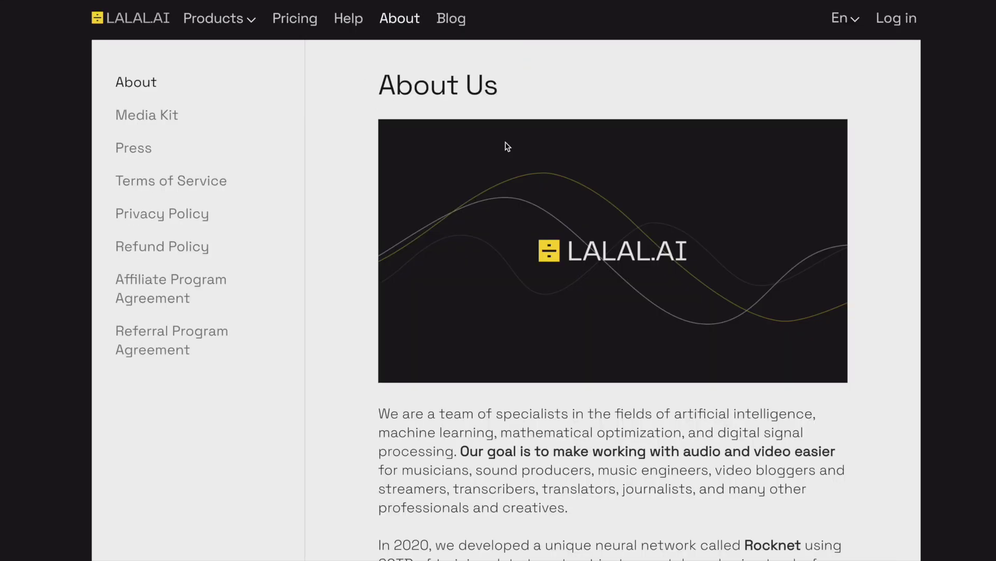
scroll(506, 146, down, 1)
scroll(505, 144, down, 4)
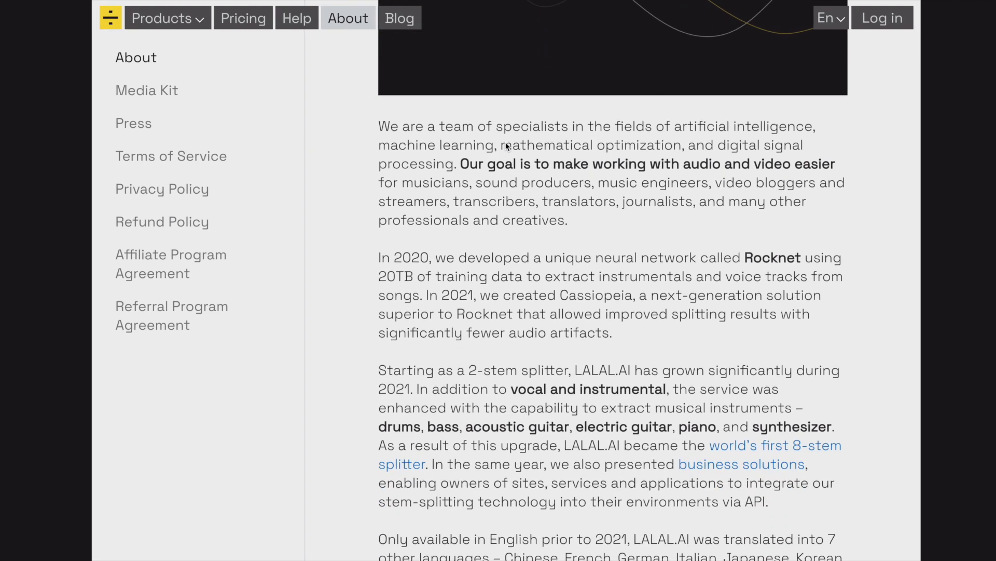
scroll(505, 143, down, 1)
scroll(506, 144, down, 1)
scroll(506, 145, down, 2)
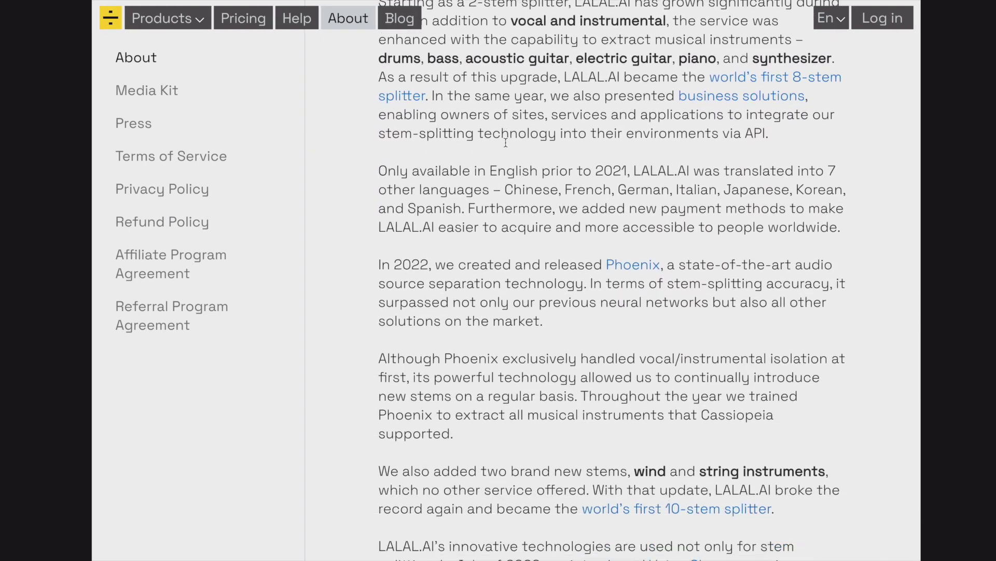
scroll(506, 146, down, 1)
scroll(506, 146, down, 2)
scroll(505, 143, down, 2)
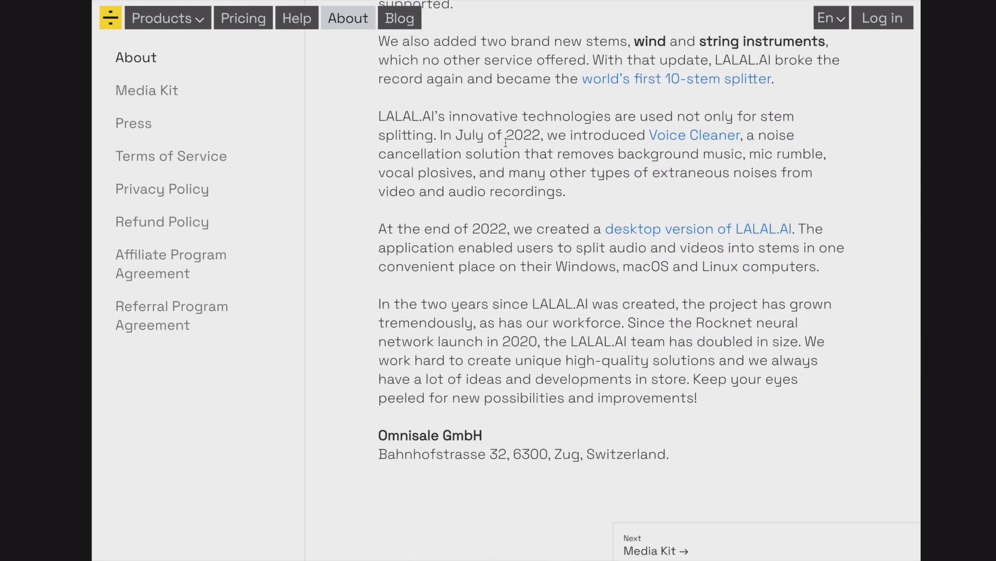
- Go to the Pricing page from the top navigation bar
click(244, 21)
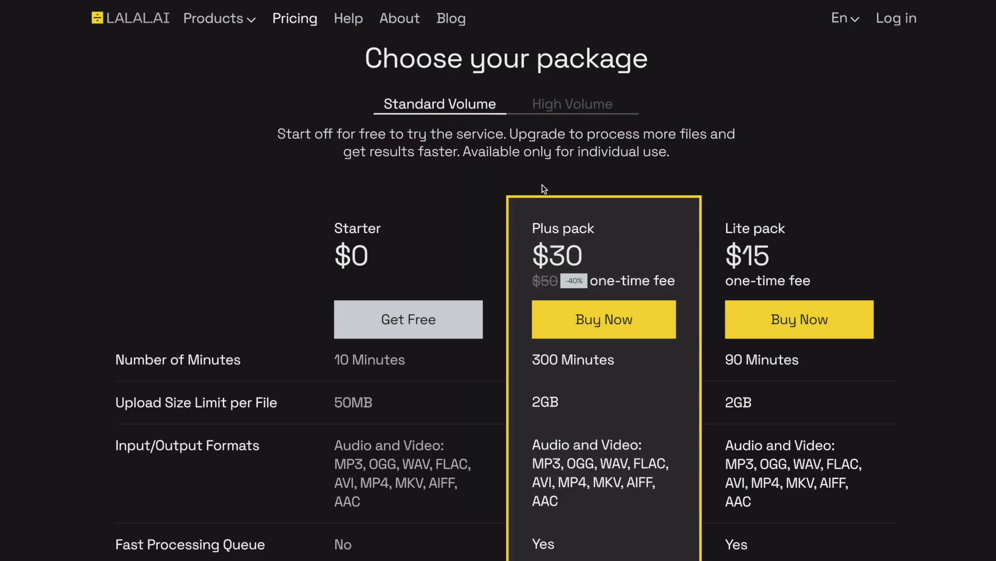
scroll(578, 127, down, 1)
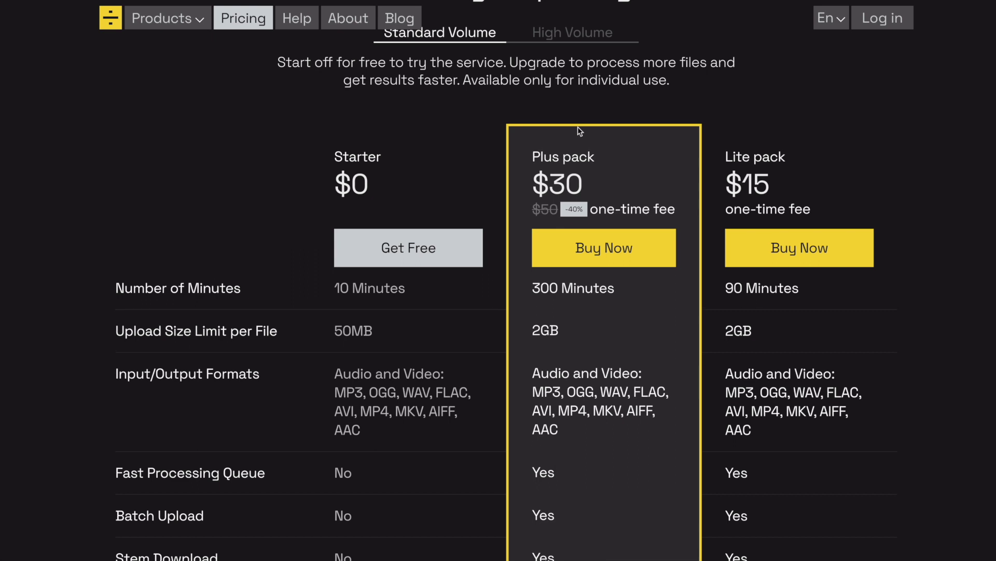
scroll(579, 131, down, 1)
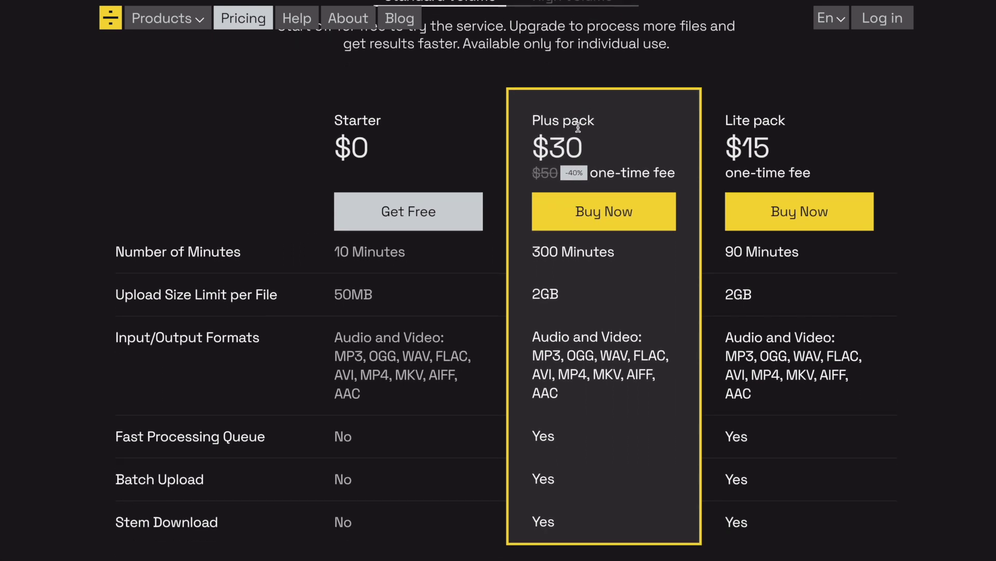
scroll(578, 127, up, 2)
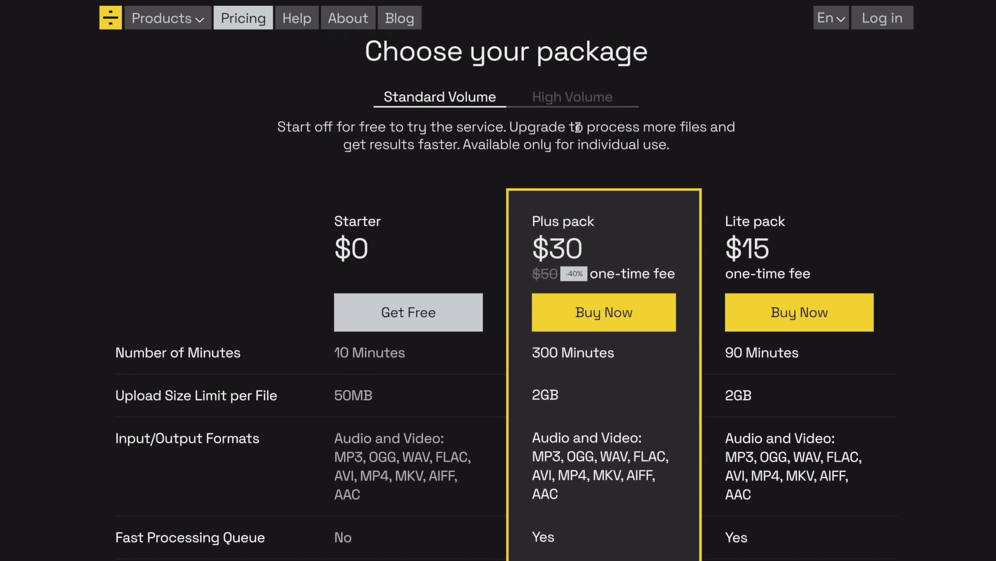
scroll(577, 126, down, 1)
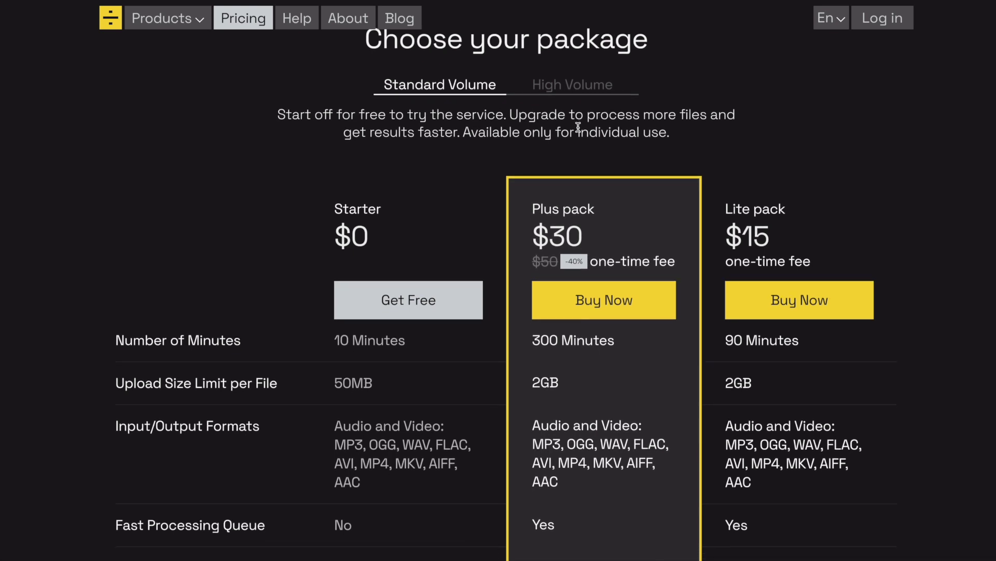
scroll(578, 127, down, 1)
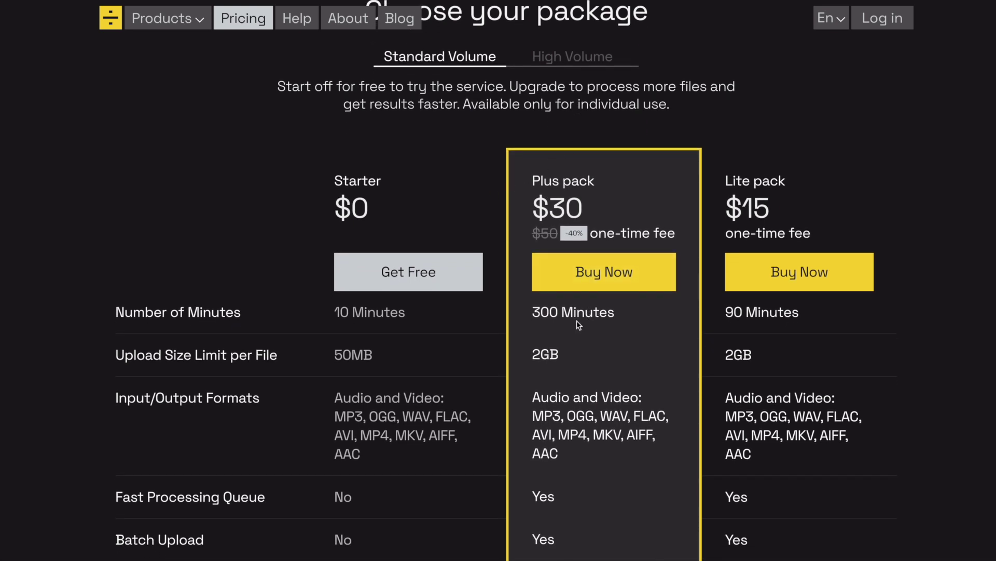
scroll(615, 333, down, 3)
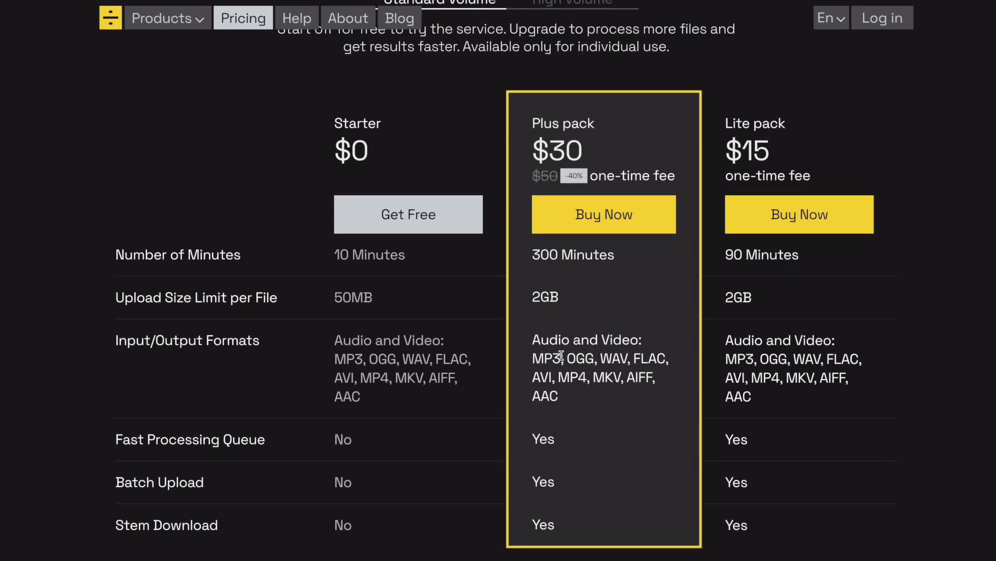
scroll(562, 355, up, 3)
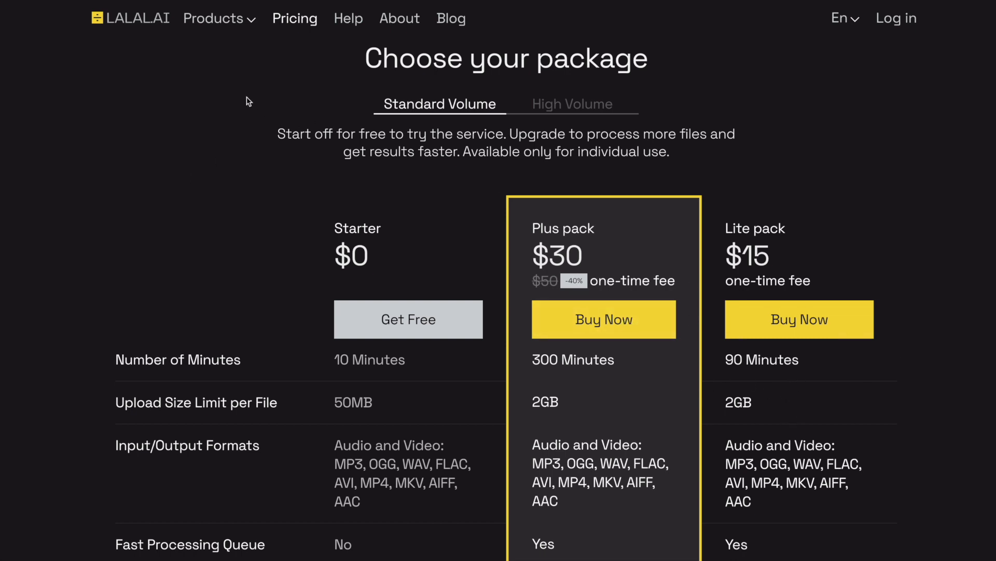
- Return to the ready Voice and Noise previews, then back to the upload page for a new split
click(159, 18)
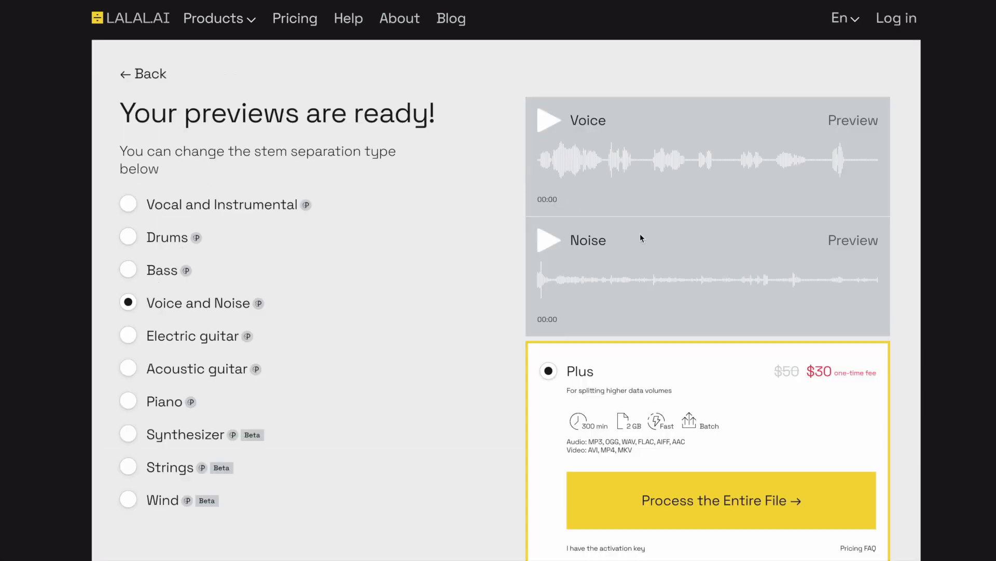
scroll(727, 323, down, 5)
scroll(727, 322, up, 4)
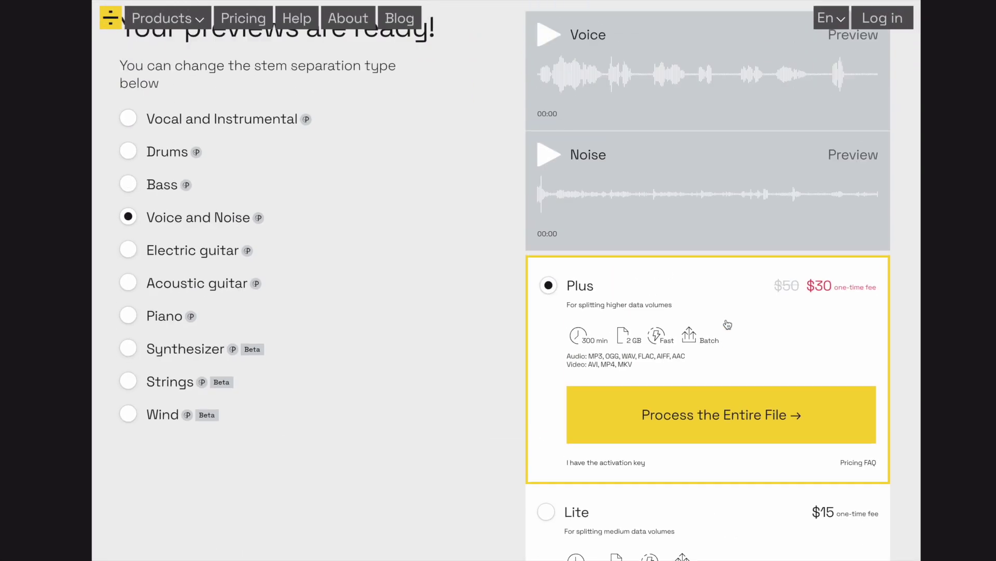
scroll(727, 324, up, 2)
scroll(727, 324, down, 2)
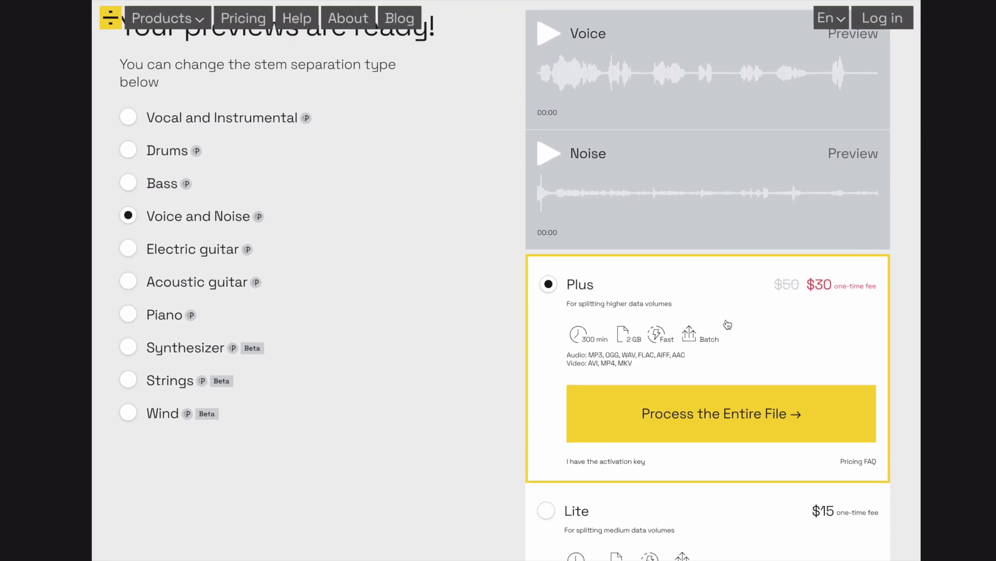
scroll(727, 324, up, 2)
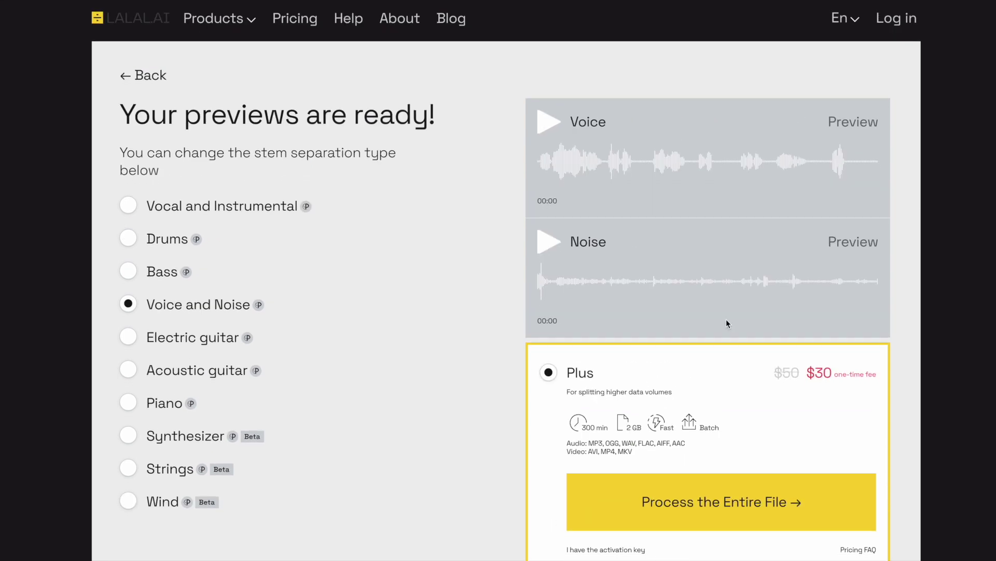
click(148, 79)
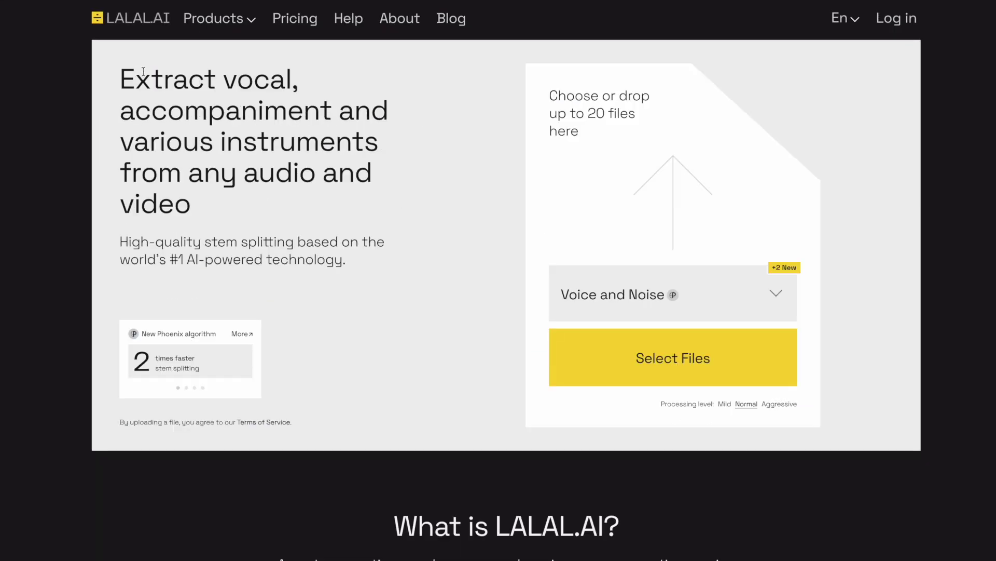
- Split the WAV test file again at the Aggressive processing level and start its Voice preview
click(780, 404)
click(687, 360)
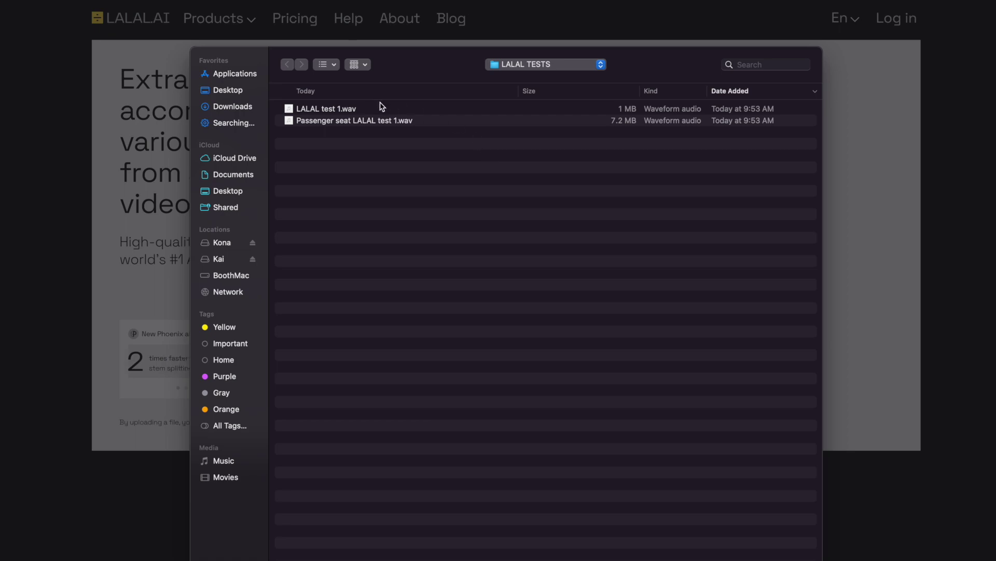
double_click(377, 107)
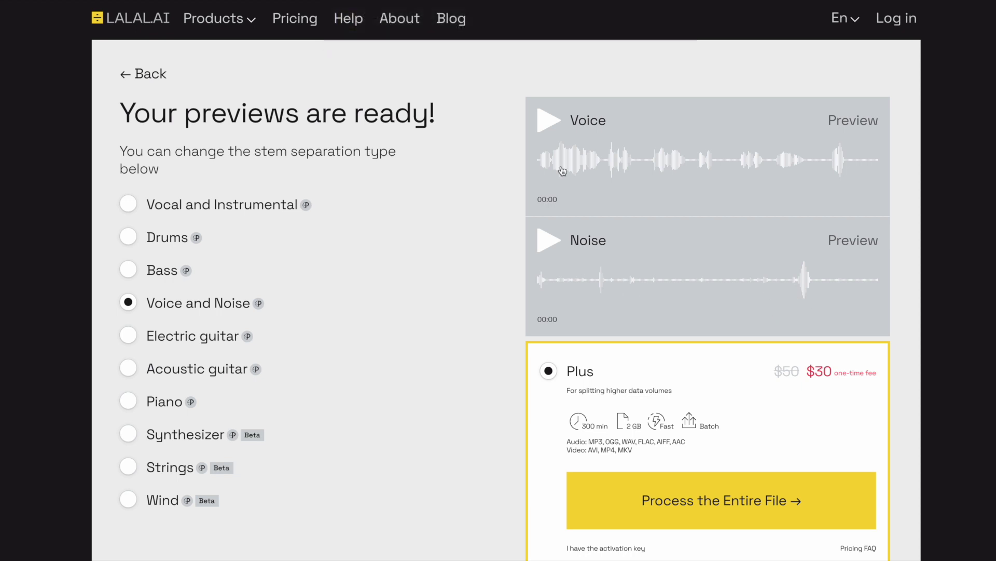
click(547, 120)
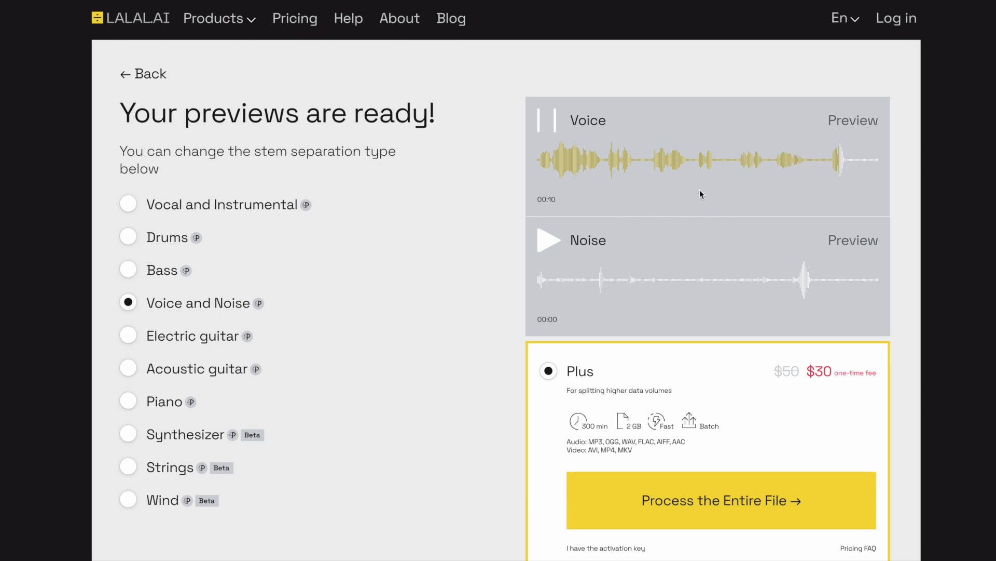
- Replay the Voice preview from 00:03 twice, pausing at 00:06 and stopping near 00:09
click(650, 167)
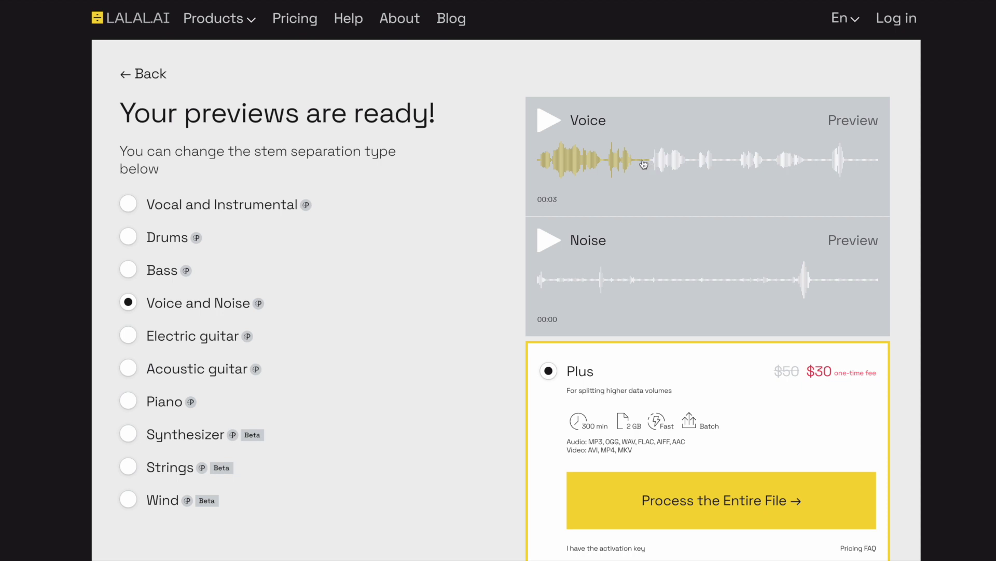
click(555, 117)
click(550, 122)
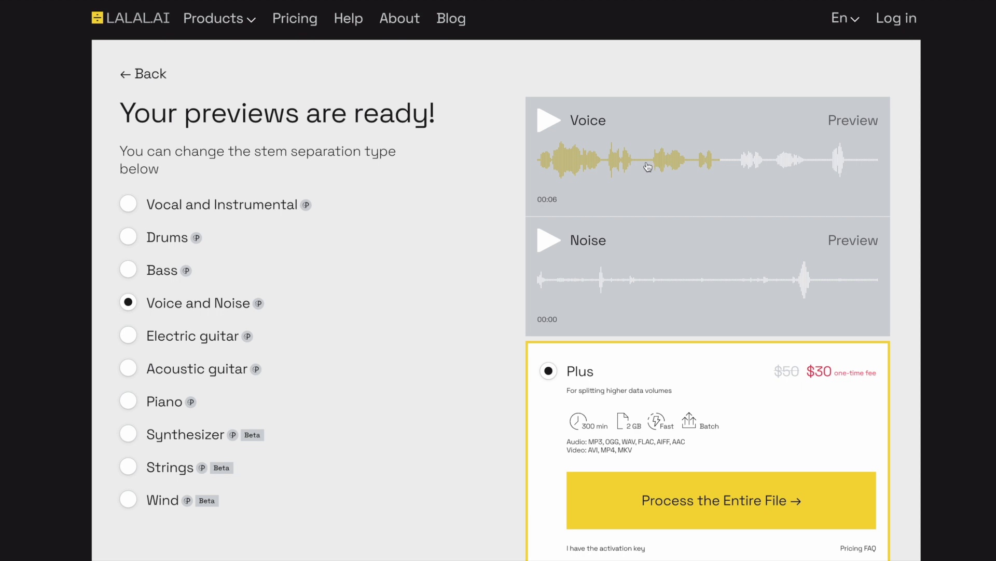
click(646, 165)
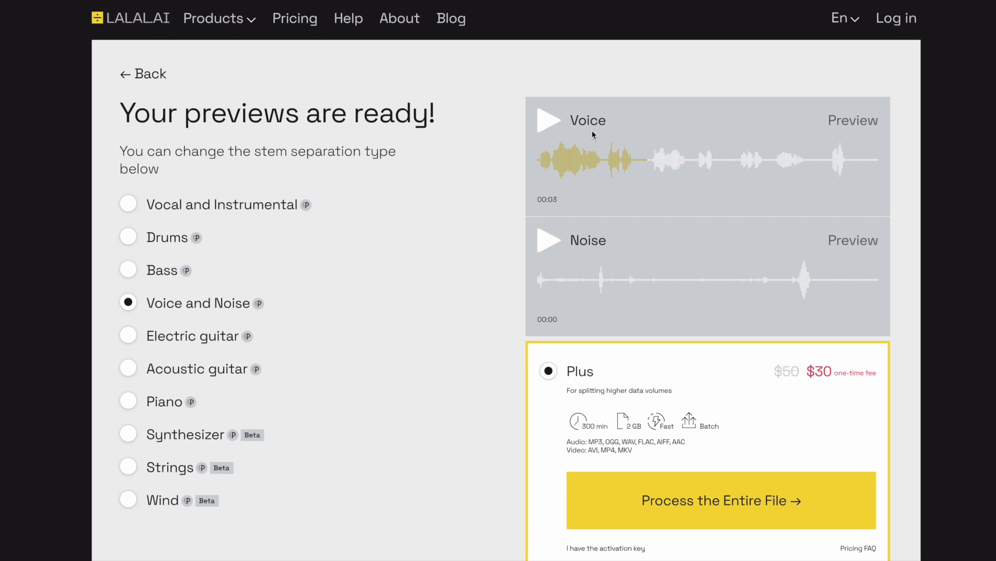
click(547, 122)
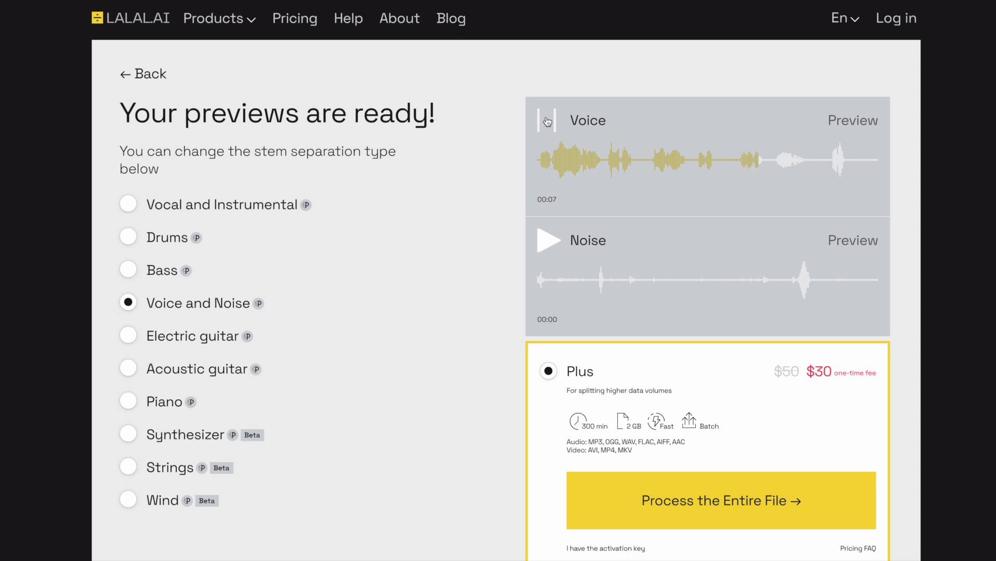
click(547, 121)
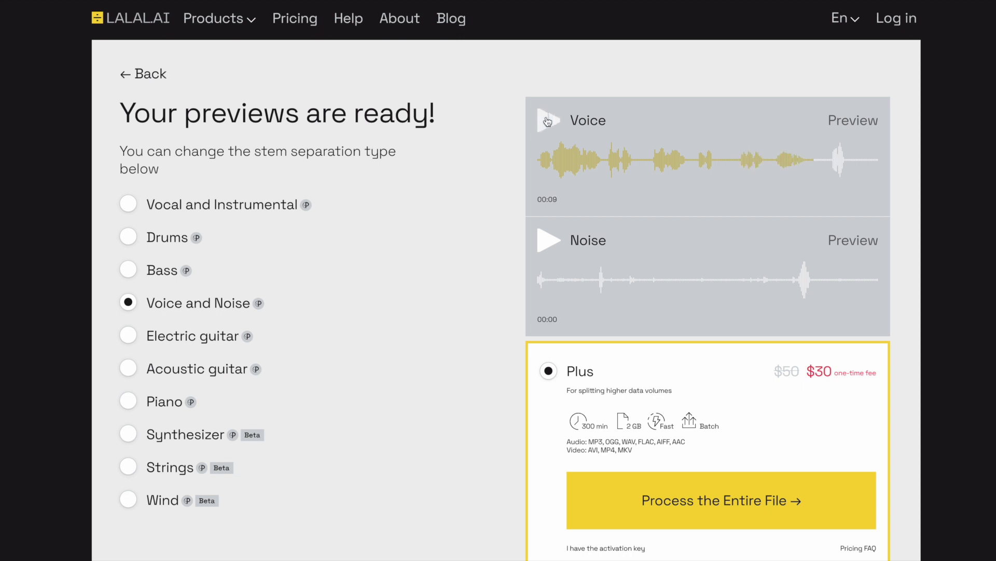
click(549, 241)
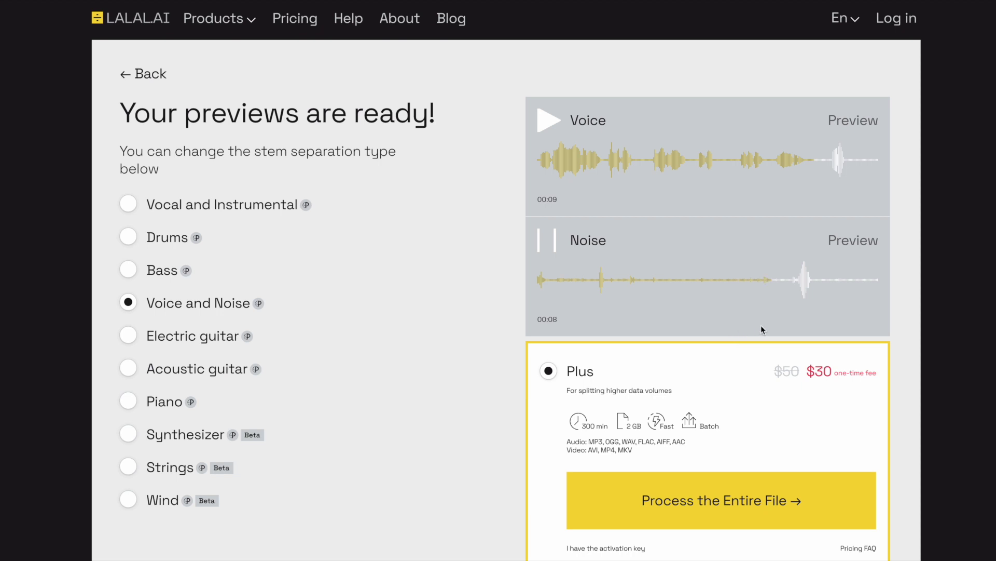
click(552, 246)
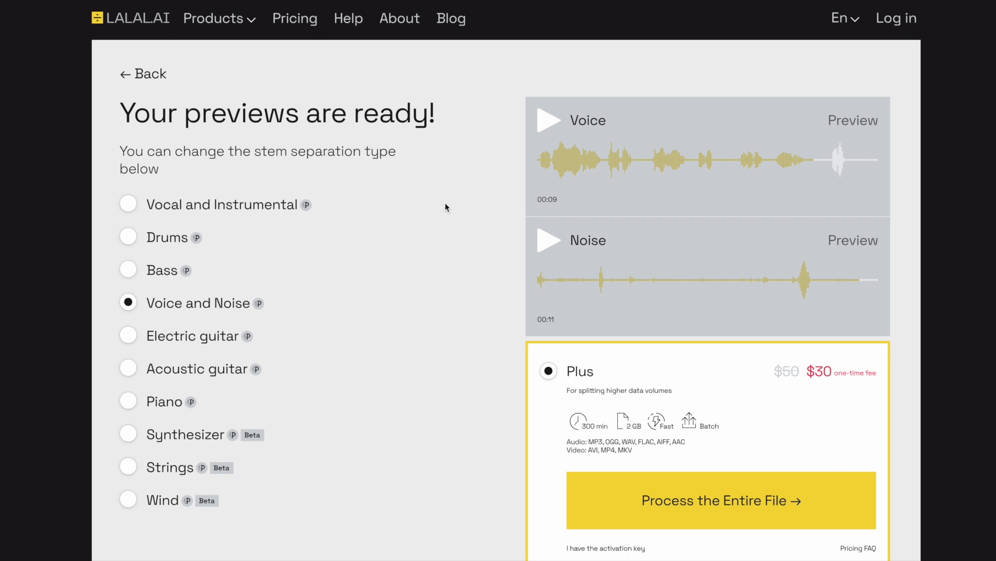
scroll(455, 224, down, 3)
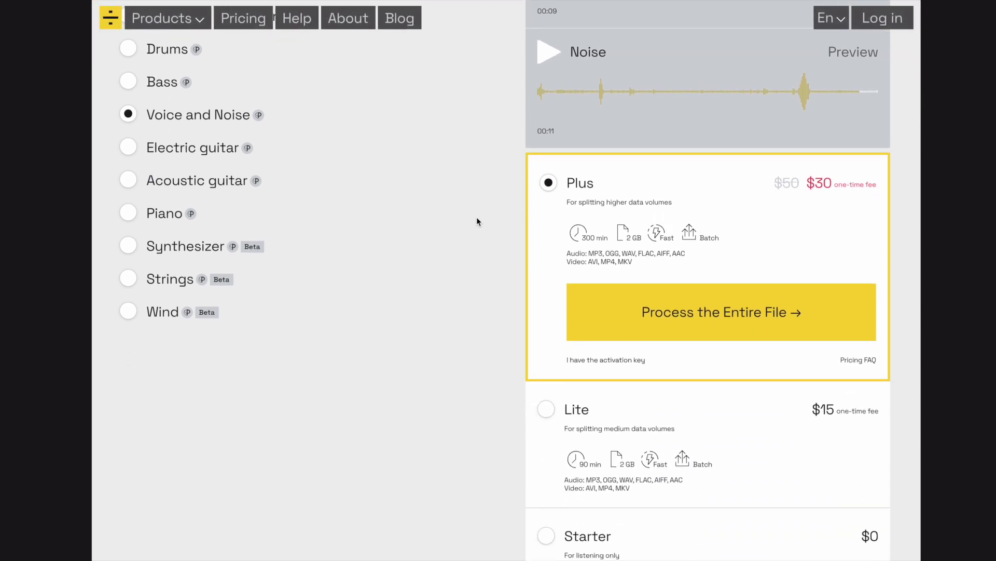
scroll(476, 223, up, 2)
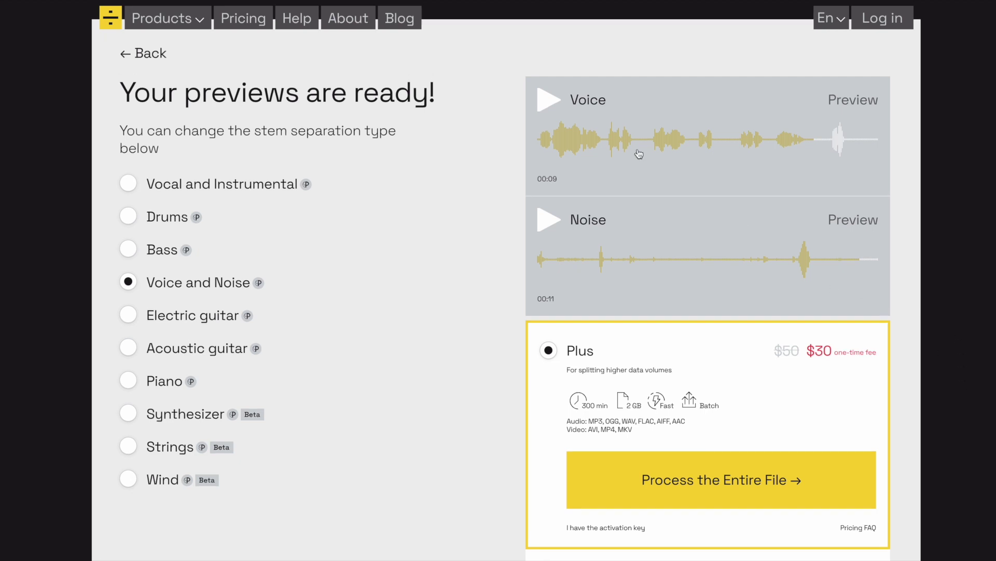
scroll(639, 152, up, 1)
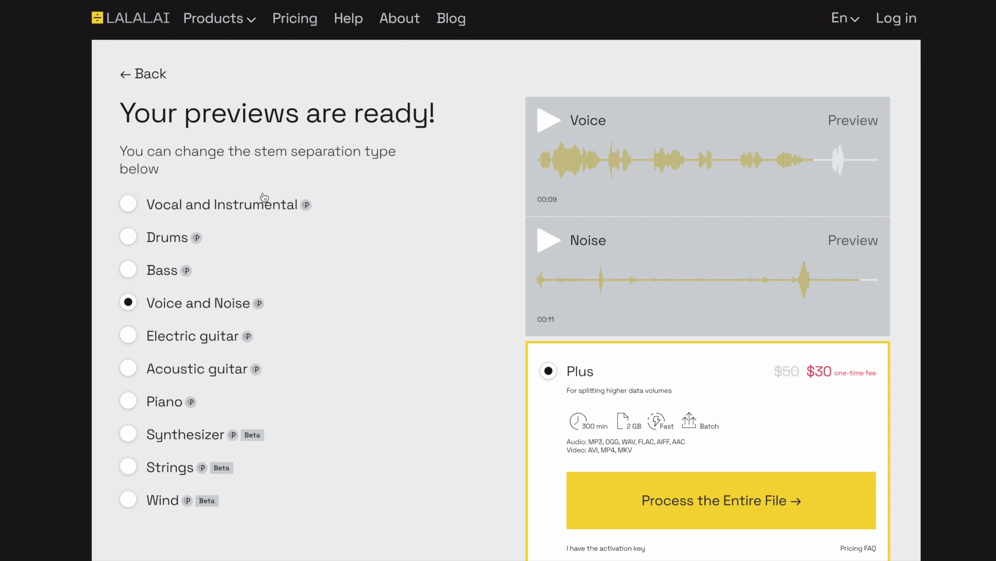
- Set separation to Vocal and Instrumental and upload Passenger seat LALAL test 1.wav
click(144, 72)
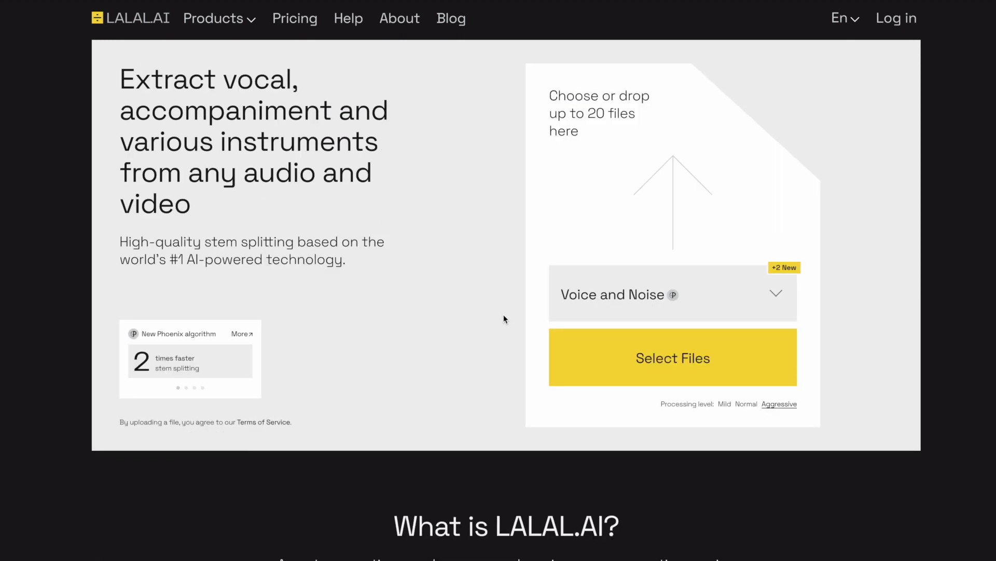
click(779, 296)
click(676, 355)
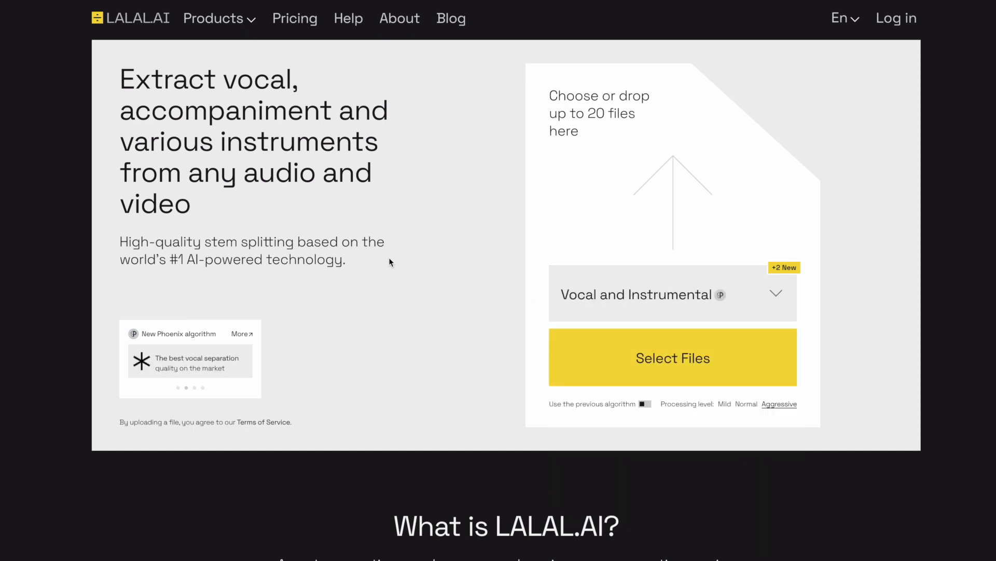
click(630, 353)
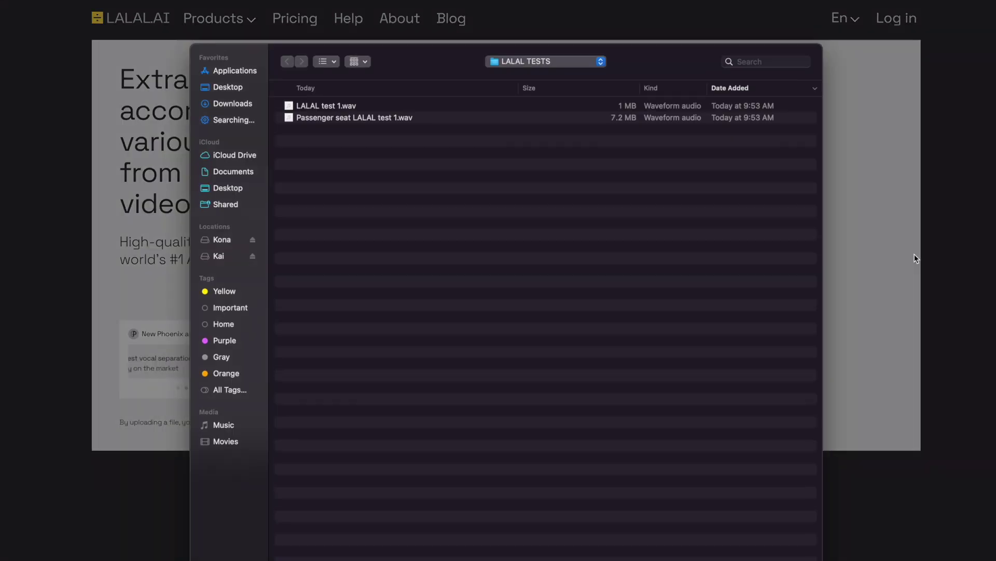
double_click(406, 121)
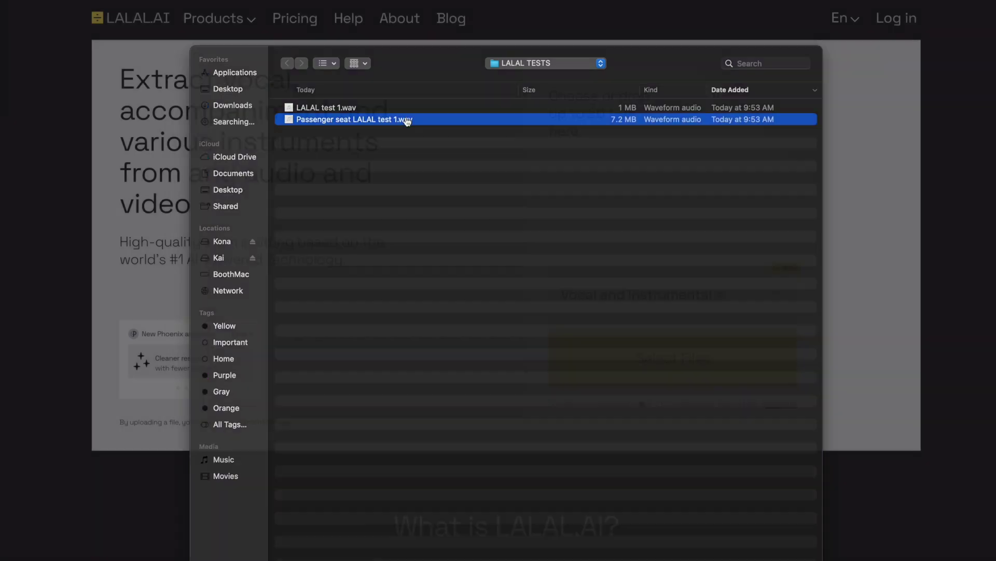
mouse_move(132, 383)
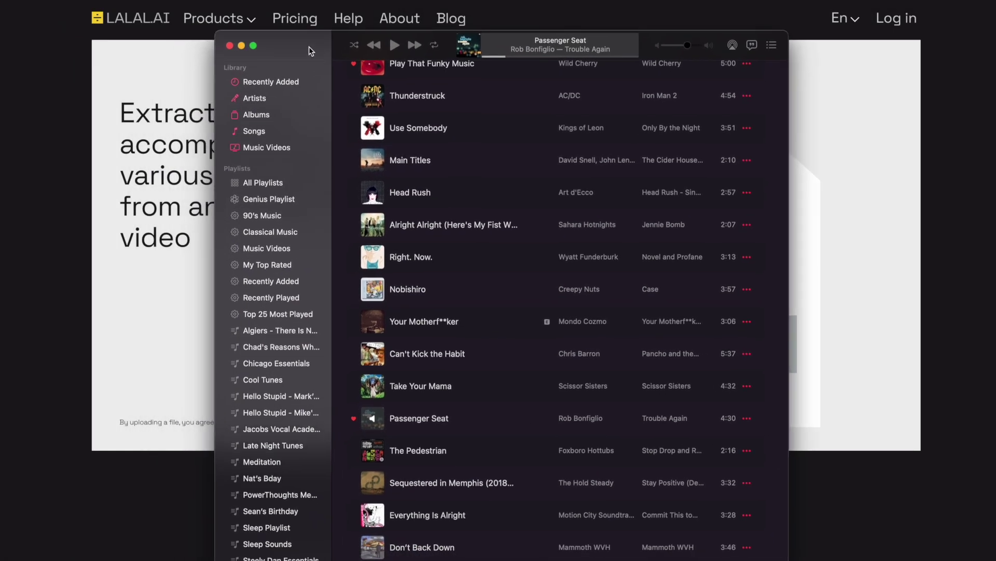
- Move the Apple Music library window up slightly and minimise it
drag(309, 52, 308, 34)
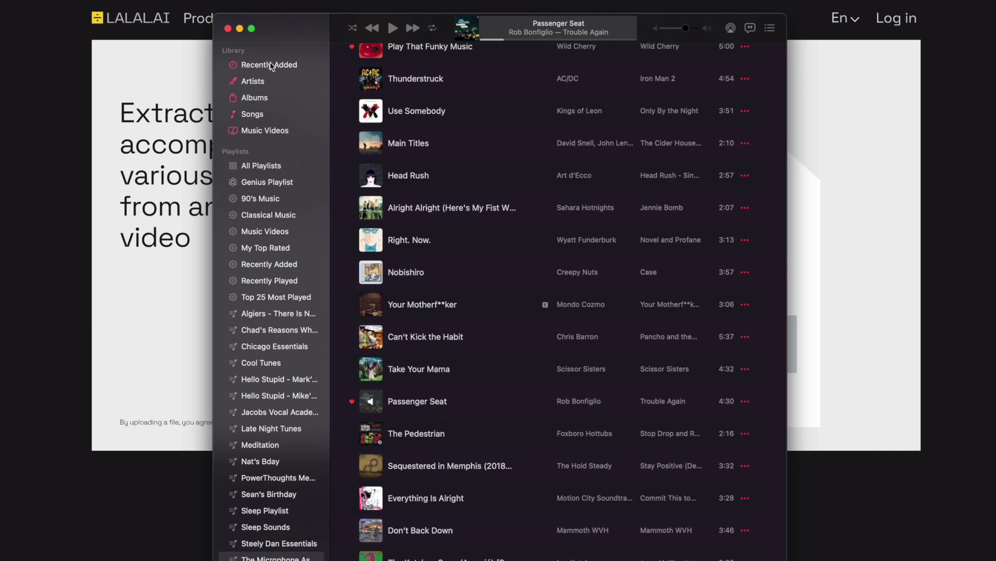
click(238, 29)
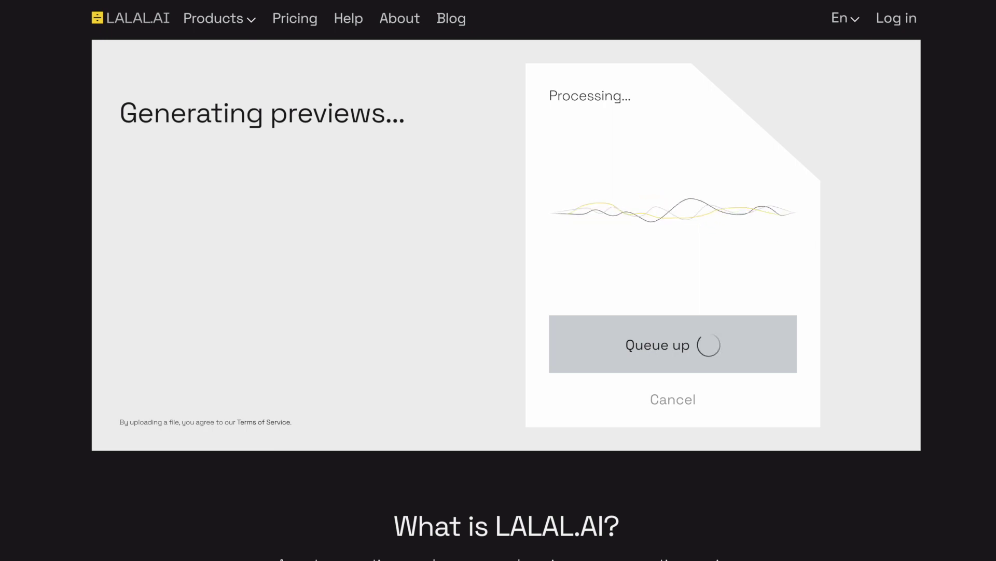
- Play the original Passenger seat LALAL test 1.wav in the centred editor window, then close it
drag(953, 490, 620, 135)
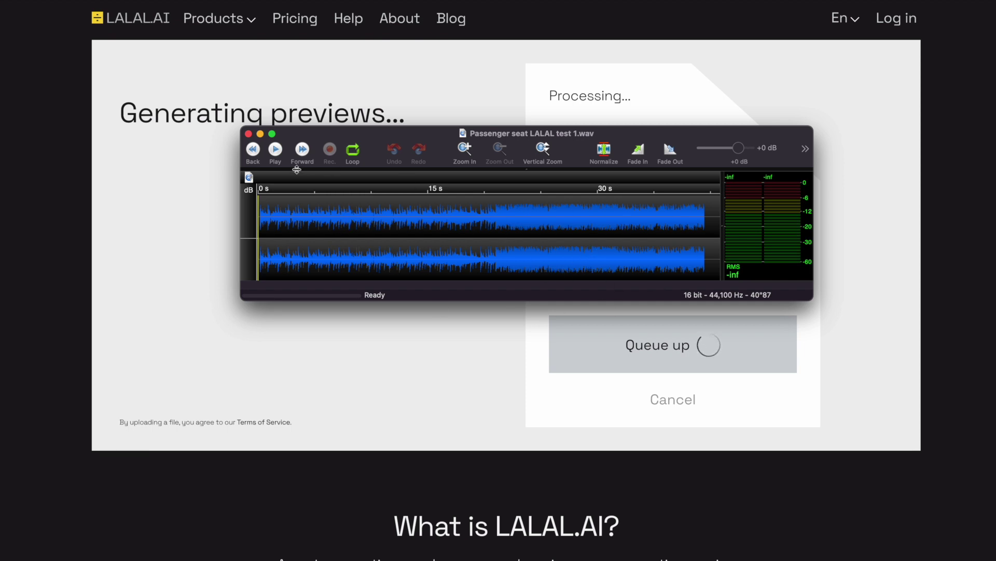
click(276, 151)
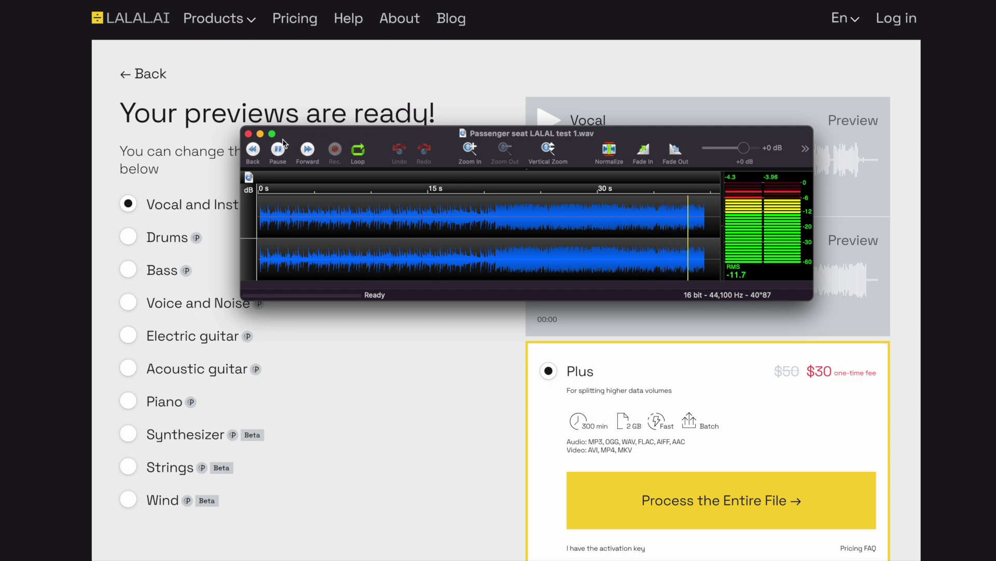
click(248, 134)
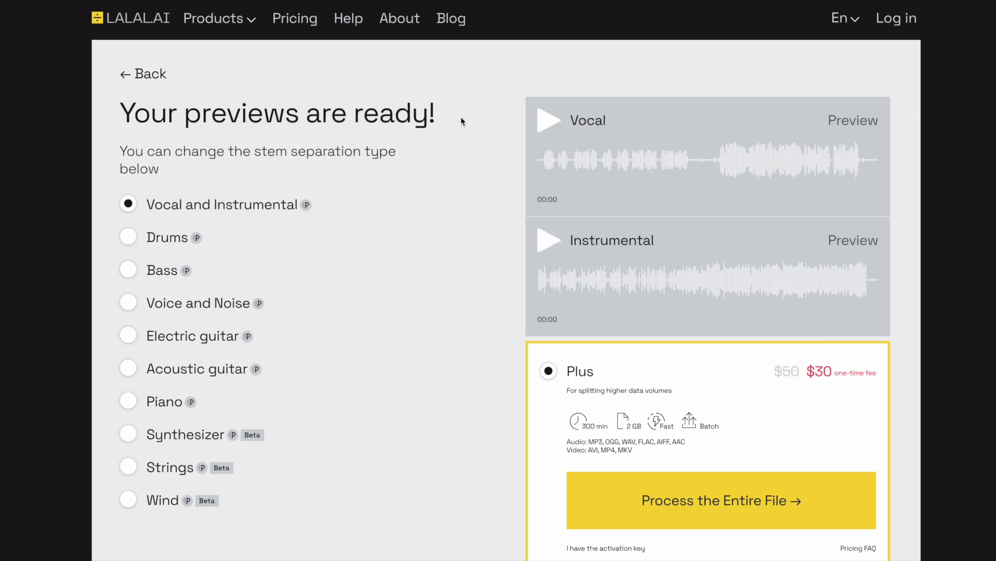
scroll(462, 121, down, 1)
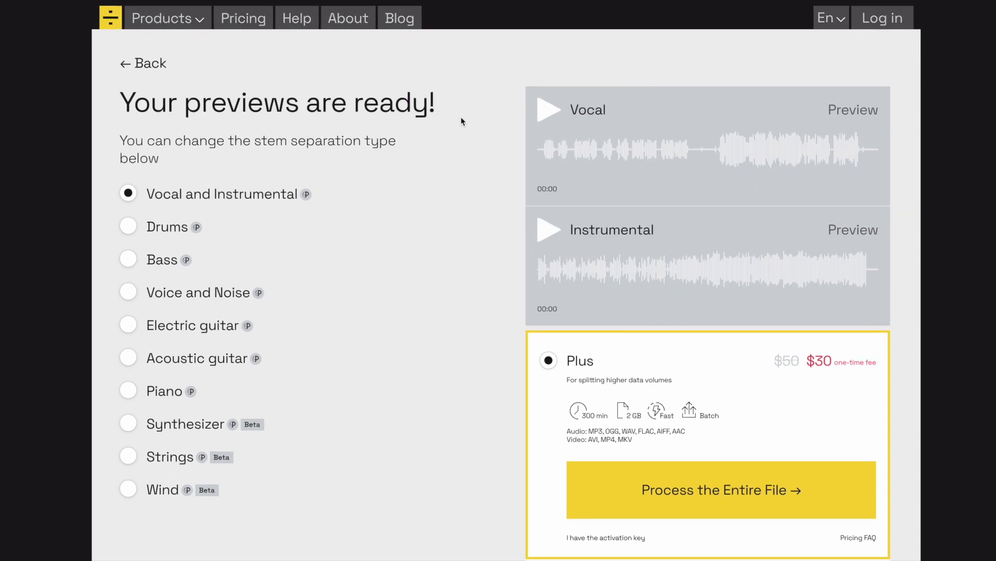
scroll(500, 116, up, 1)
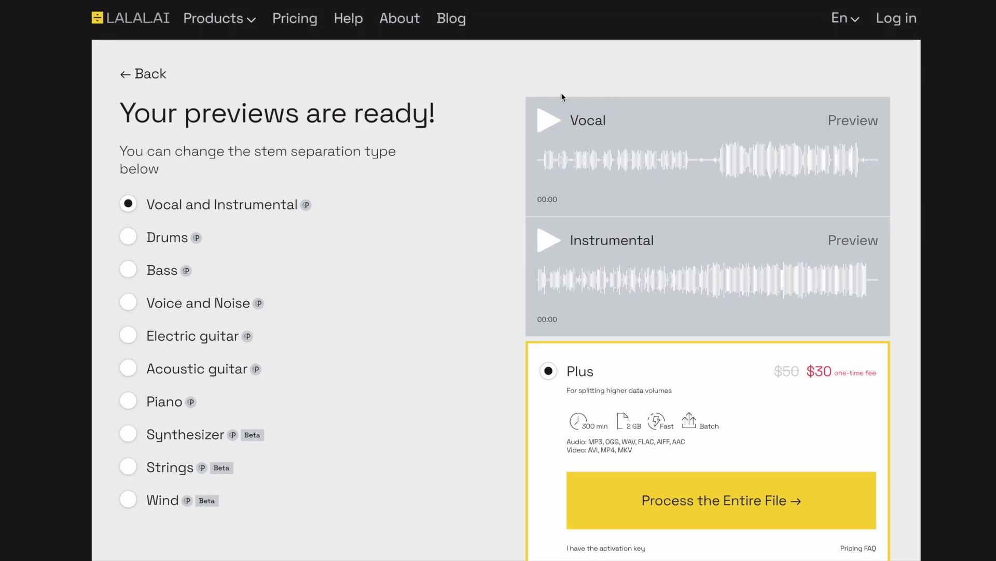
scroll(564, 93, down, 1)
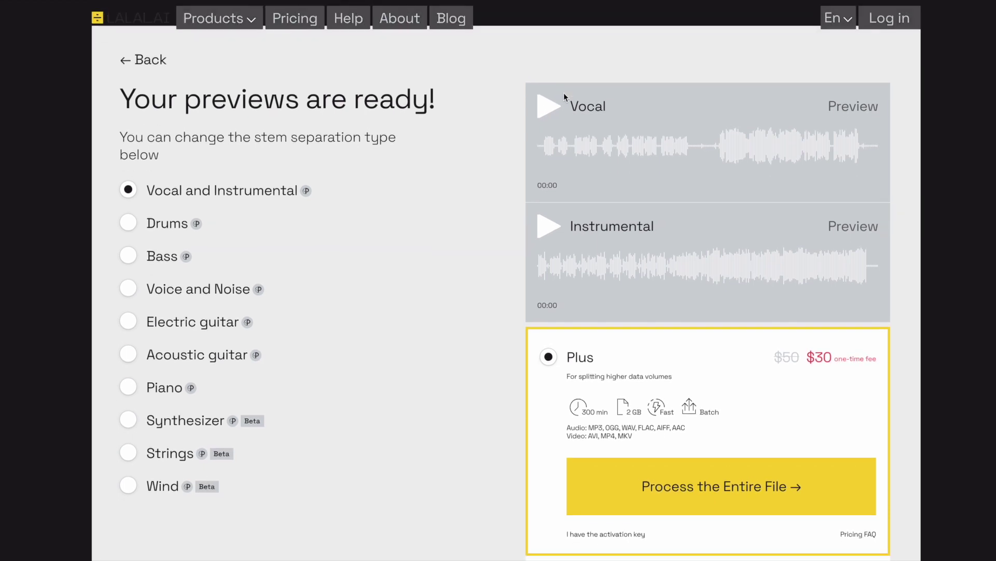
- Play the Vocal preview of the Passenger seat song
click(543, 112)
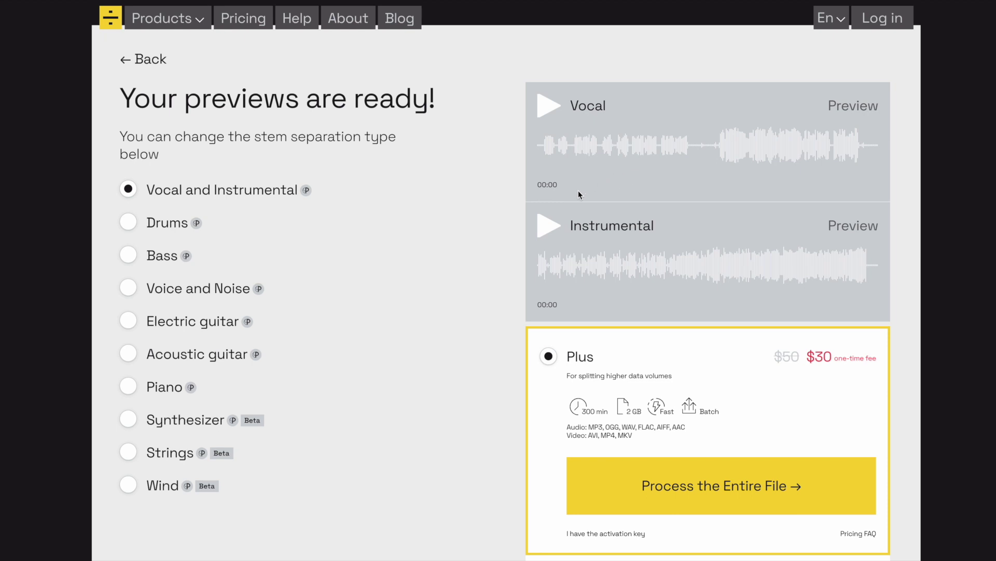
- Play the Instrumental preview of the song
click(544, 234)
- Re-upload the song file from the LALAL TESTS folder to generate new previews
click(130, 58)
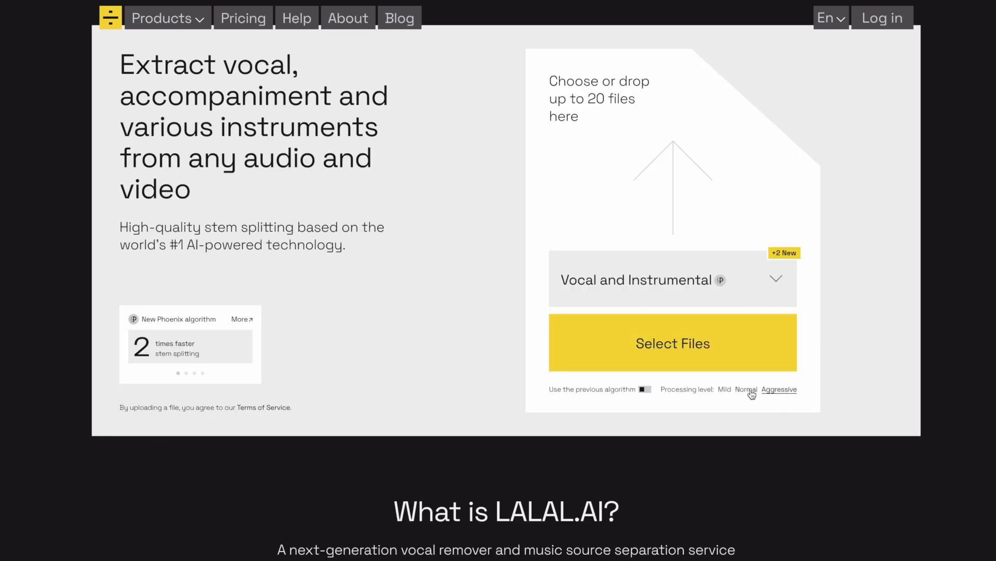
click(659, 356)
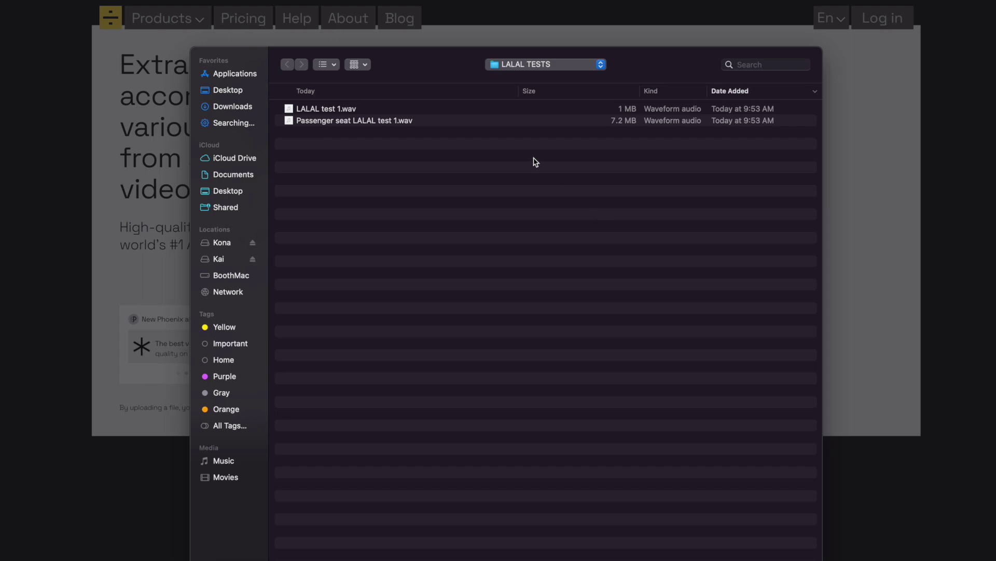
double_click(382, 121)
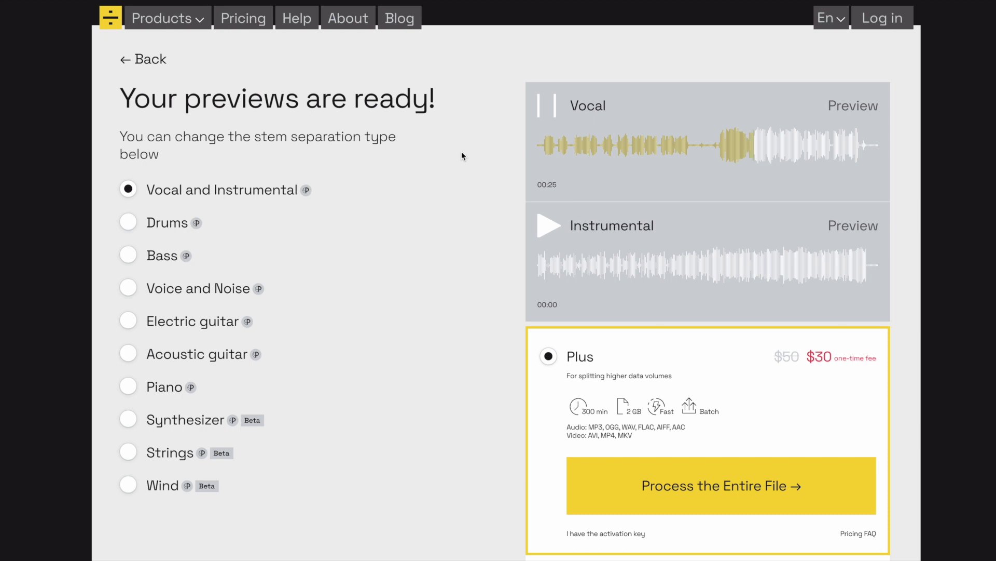
- Pause the new Vocal preview at 00:27, then pause the Instrumental preview at 00:23
click(548, 107)
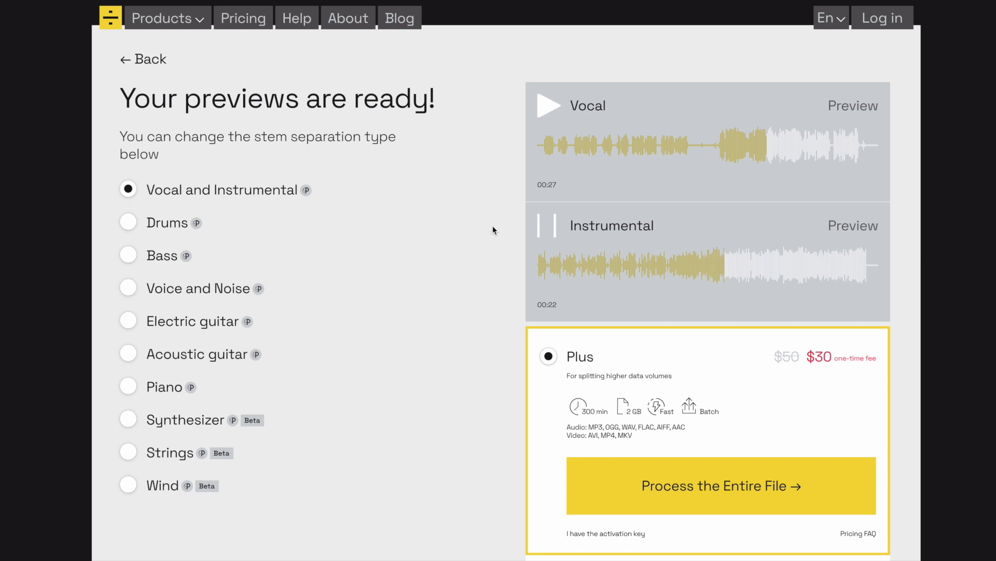
click(549, 226)
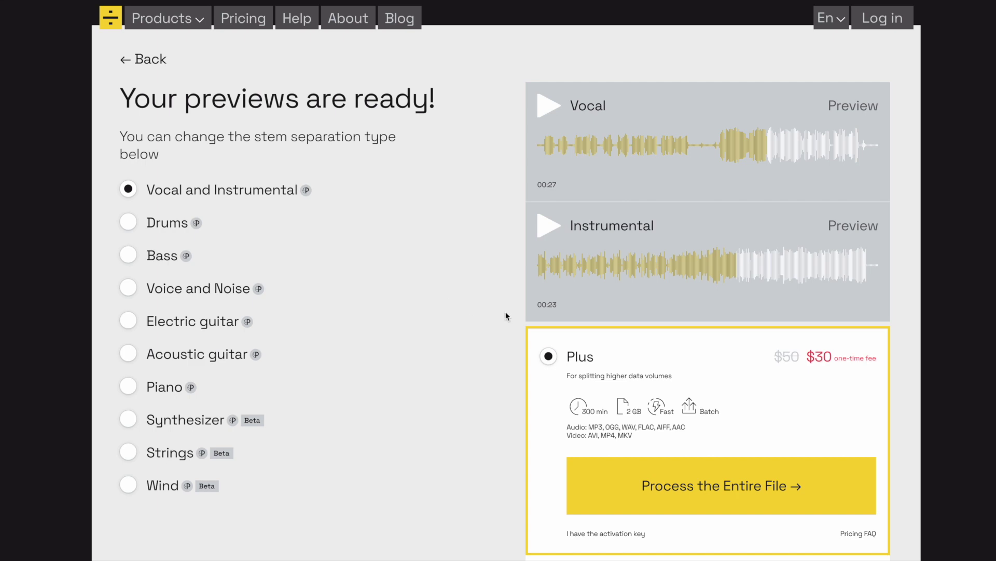
scroll(752, 327, down, 2)
scroll(753, 327, up, 3)
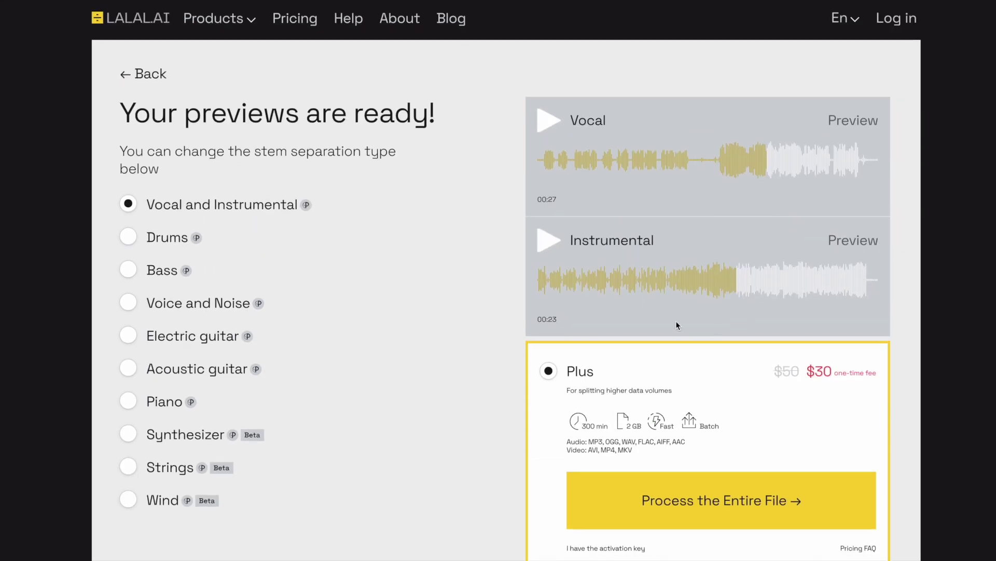
- Regenerate the previews with Voice and Noise separation selected
click(129, 303)
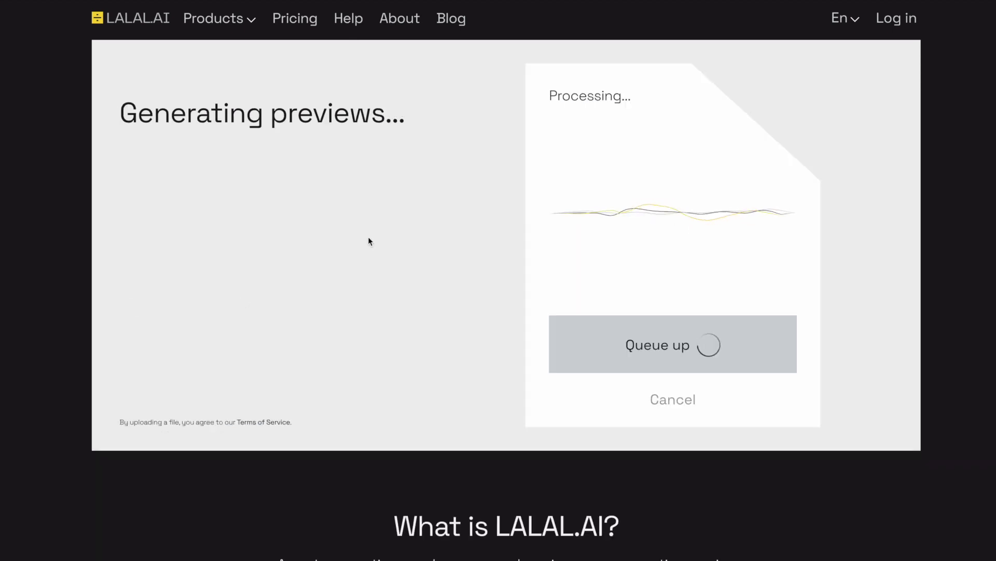